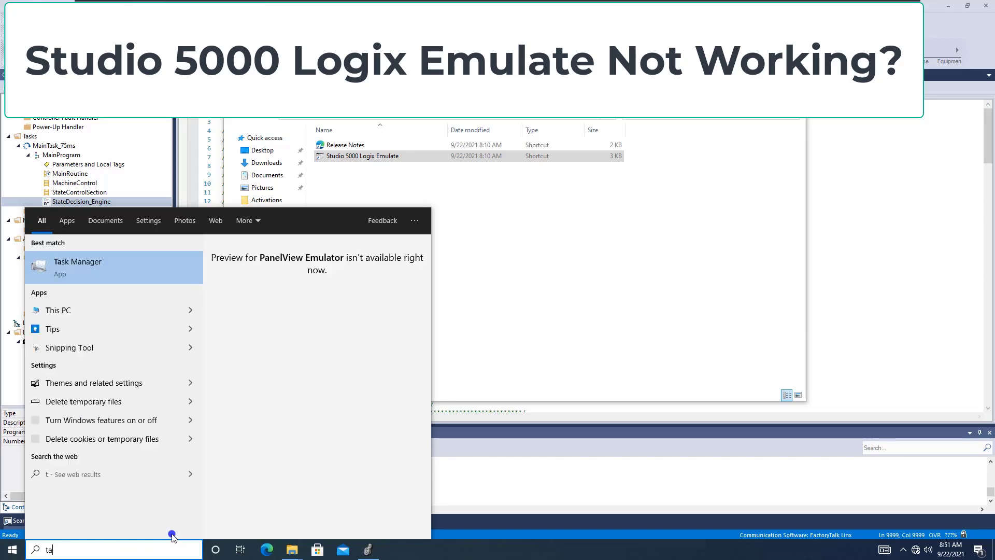
Open Task Manager and scroll down to the EmuLogix5868 processes.
{"action": "left_click", "coordinate": [138, 278]}
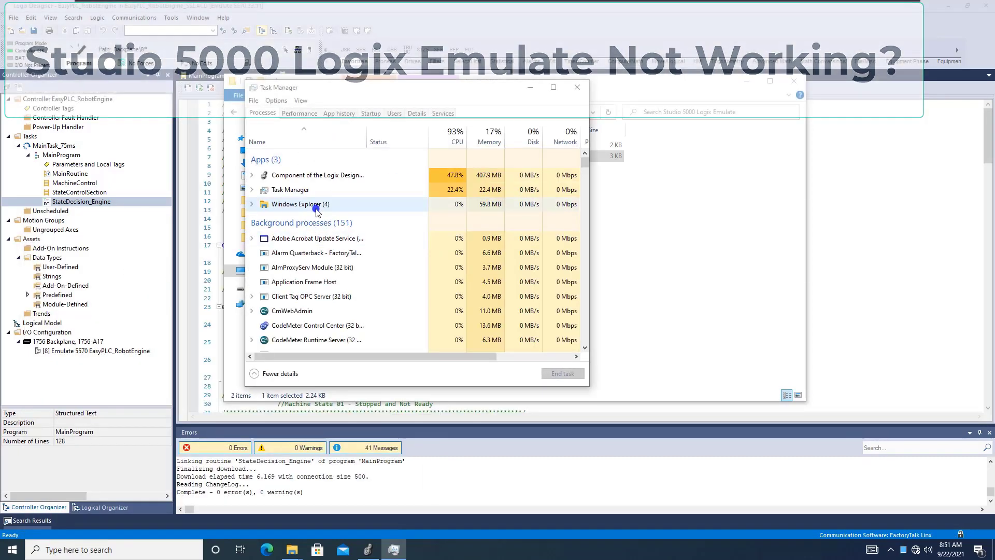
{"action": "scroll", "coordinate": [306, 244], "scroll_direction": "down", "scroll_amount": 5}
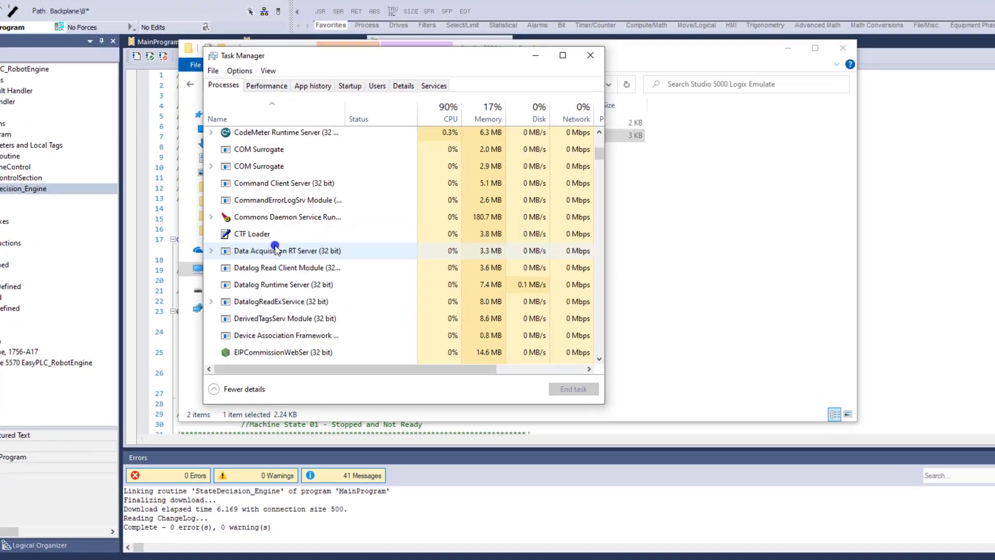
{"action": "scroll", "coordinate": [276, 248], "scroll_direction": "down", "scroll_amount": 1}
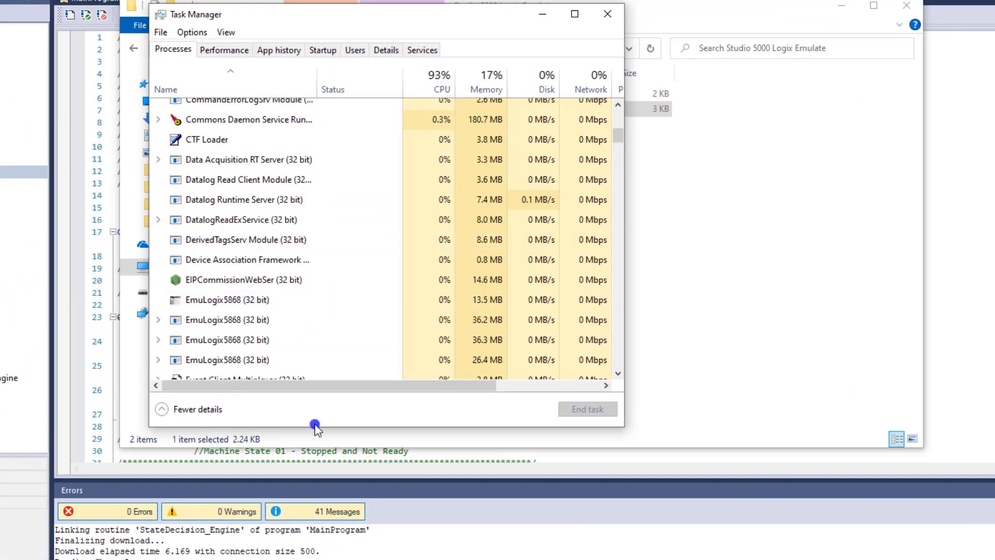
{"action": "scroll", "coordinate": [235, 214], "scroll_direction": "down", "scroll_amount": 1}
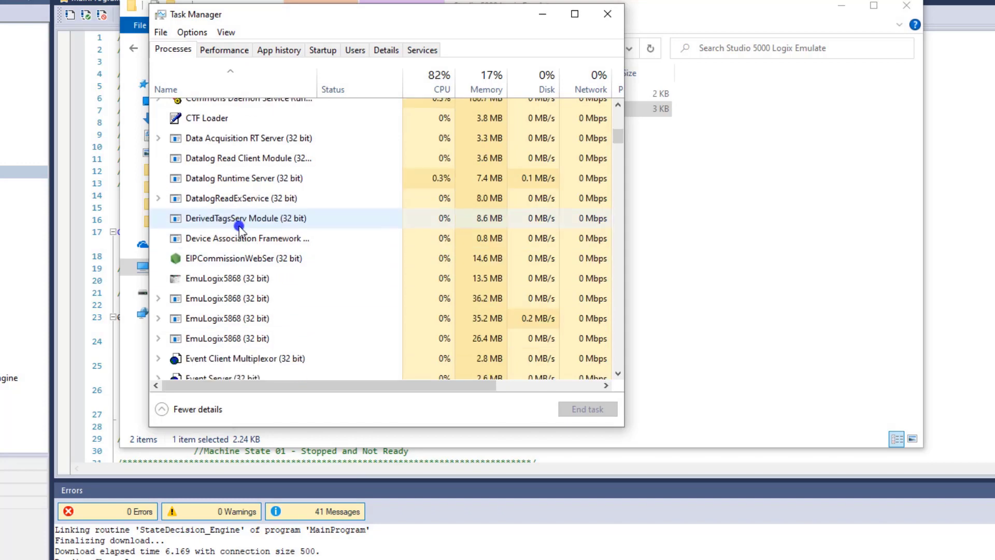
End all four EmuLogix5868 (32 bit) processes.
{"action": "right_click", "coordinate": [227, 259]}
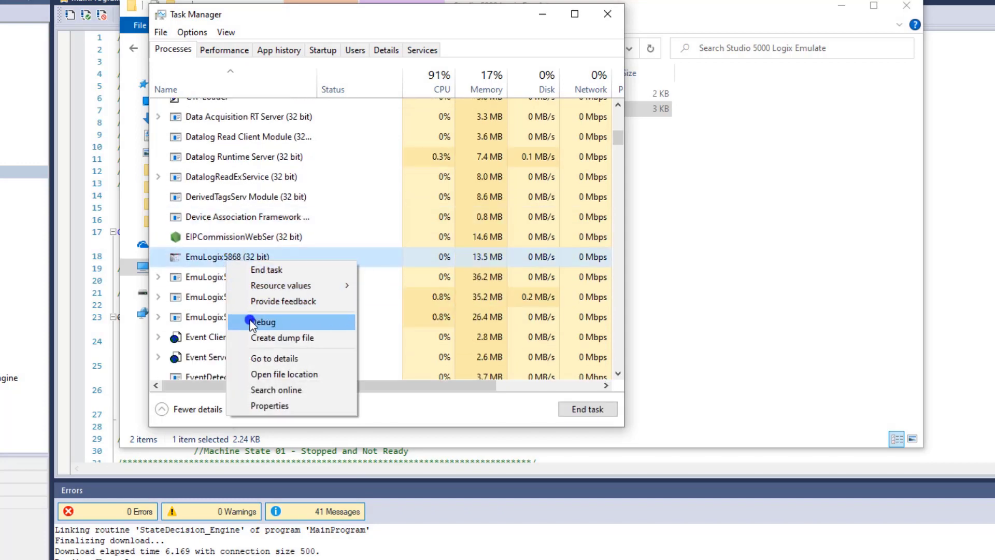
{"action": "left_click", "coordinate": [248, 269]}
{"action": "right_click", "coordinate": [250, 263]}
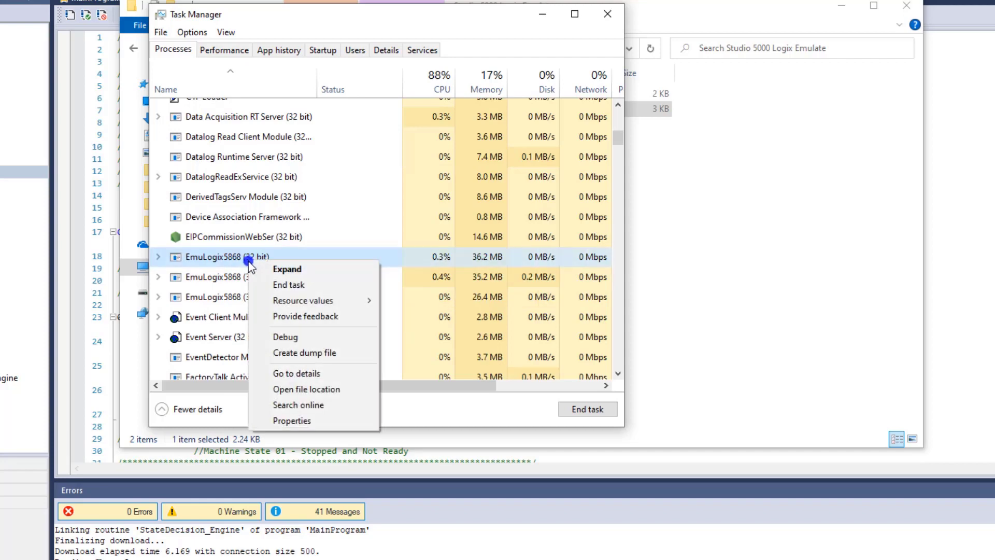
{"action": "left_click", "coordinate": [266, 279]}
{"action": "right_click", "coordinate": [239, 262]}
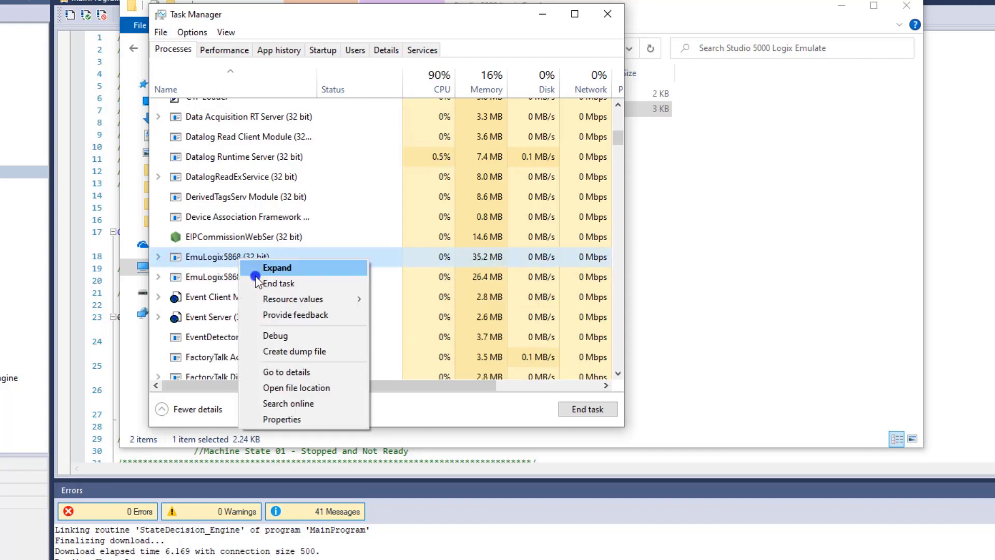
{"action": "left_click", "coordinate": [266, 282]}
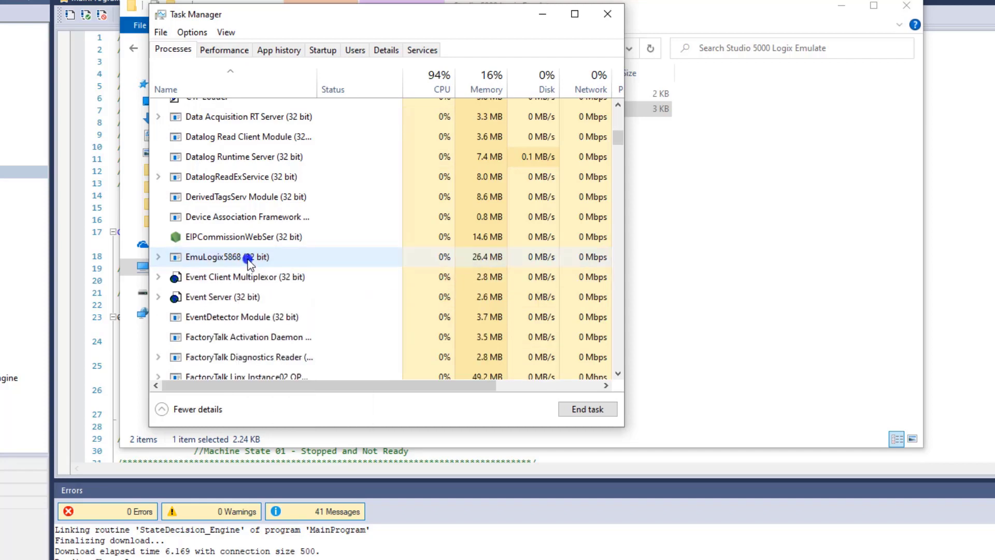
{"action": "right_click", "coordinate": [249, 262]}
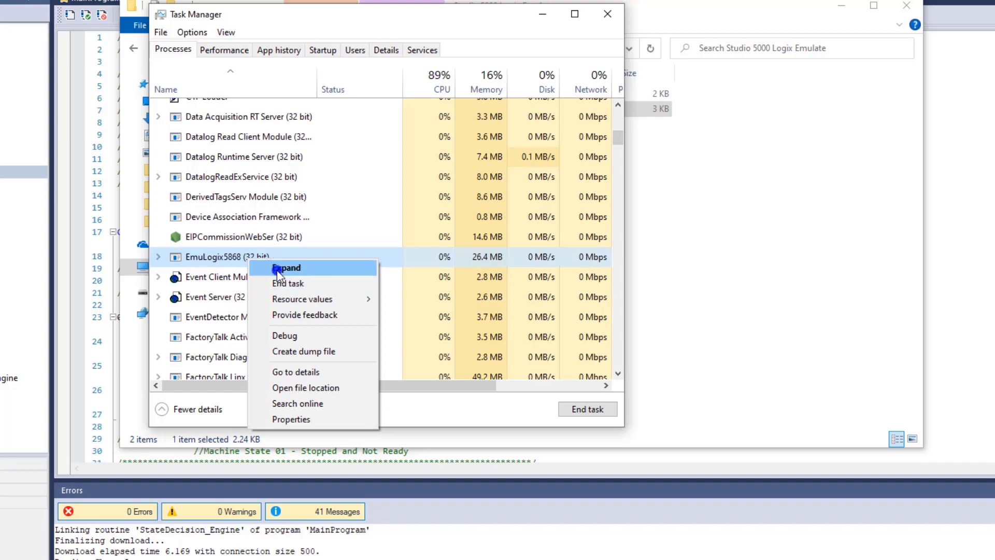
{"action": "left_click", "coordinate": [280, 284]}
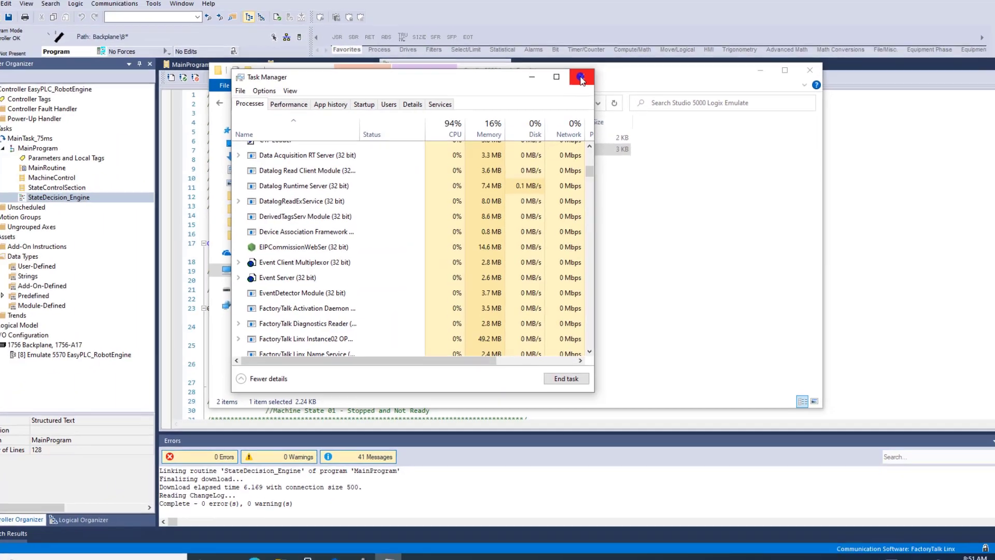
Close Task Manager, launch Studio 5000 Logix Emulate with UAC approval, and show All Modules options.
{"action": "left_click", "coordinate": [605, 21]}
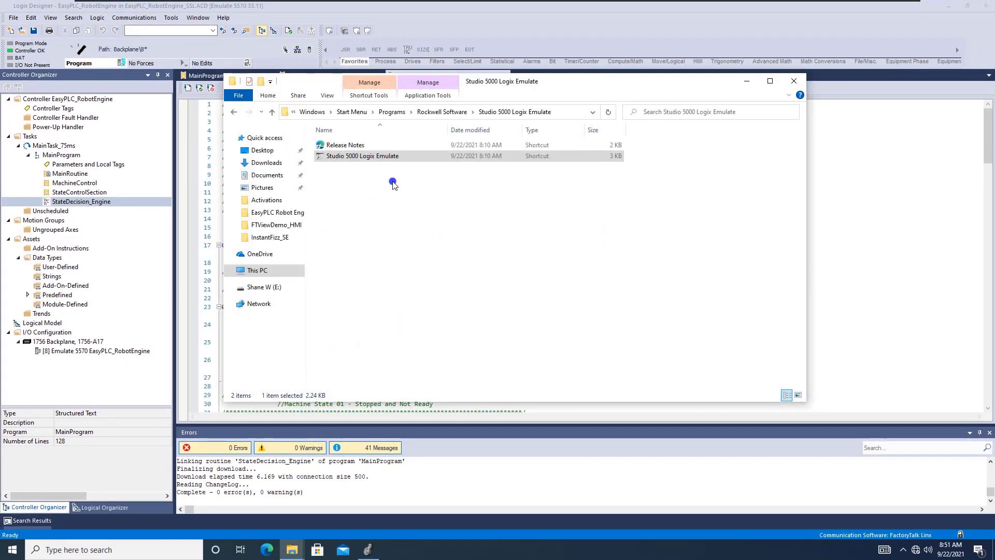
{"action": "double_click", "coordinate": [381, 157]}
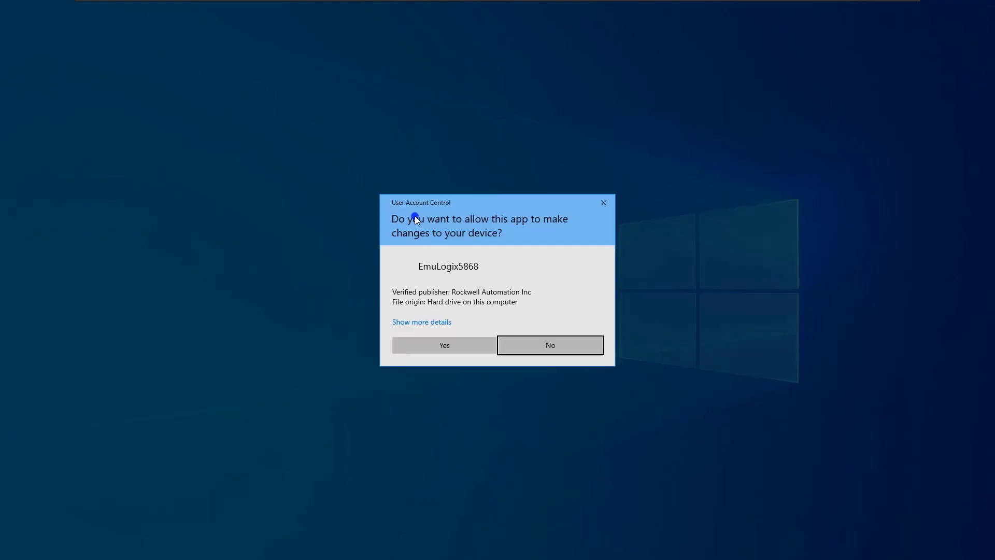
{"action": "left_click", "coordinate": [460, 349]}
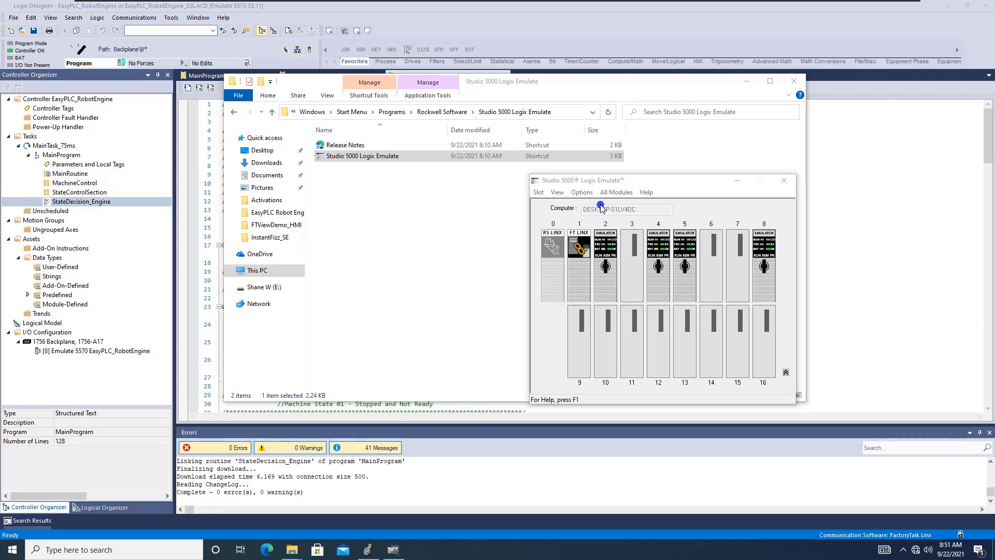
{"action": "left_click", "coordinate": [616, 192]}
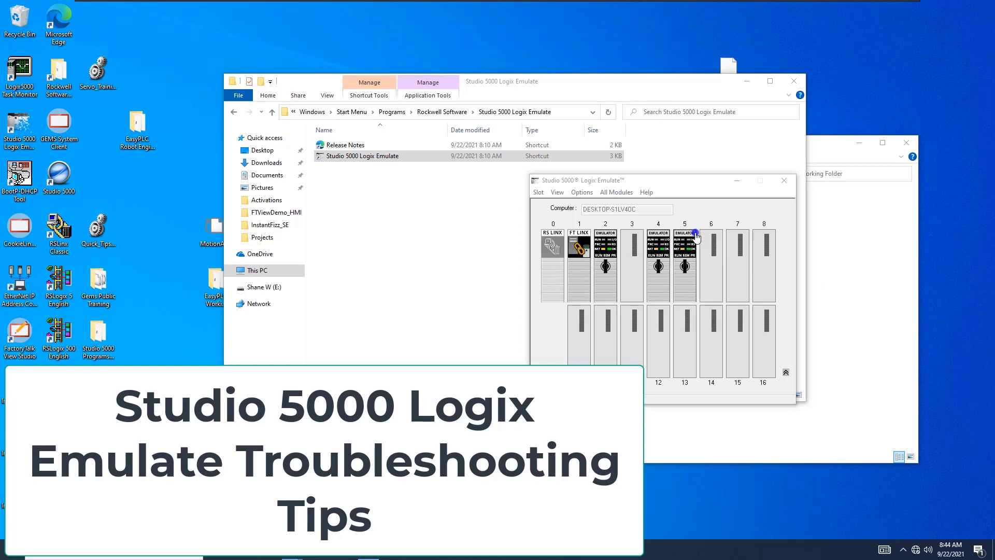
{"action": "left_click", "coordinate": [633, 262]}
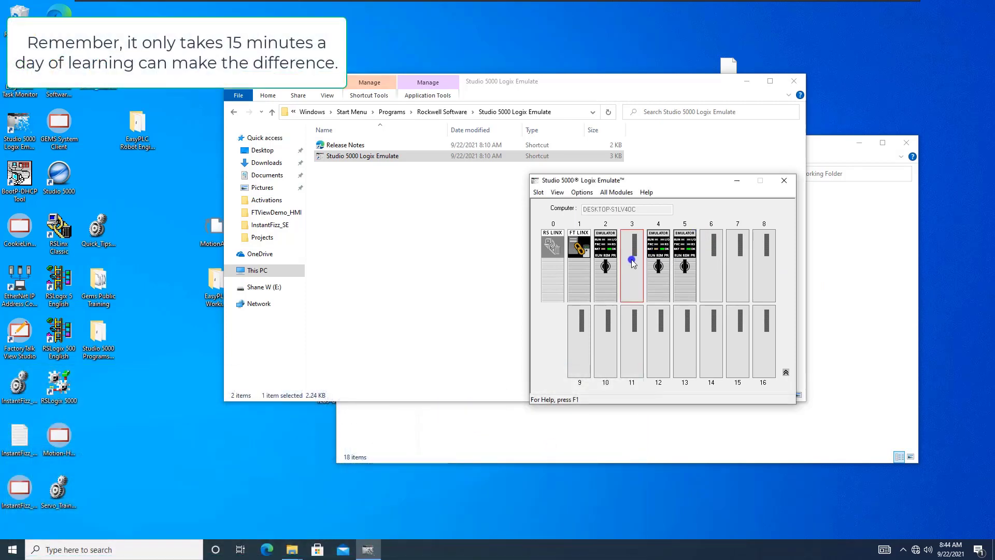
{"action": "right_click", "coordinate": [633, 260]}
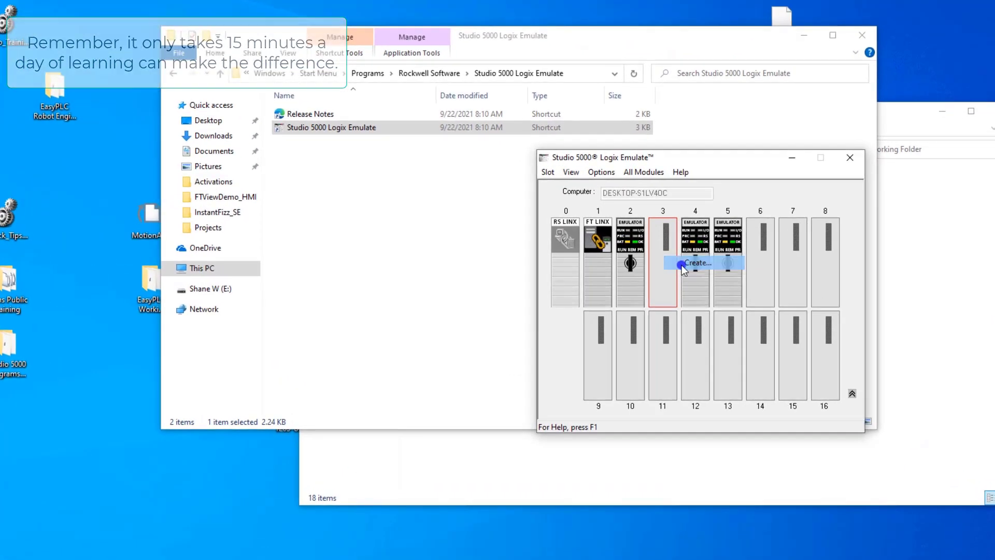
{"action": "left_click", "coordinate": [684, 265]}
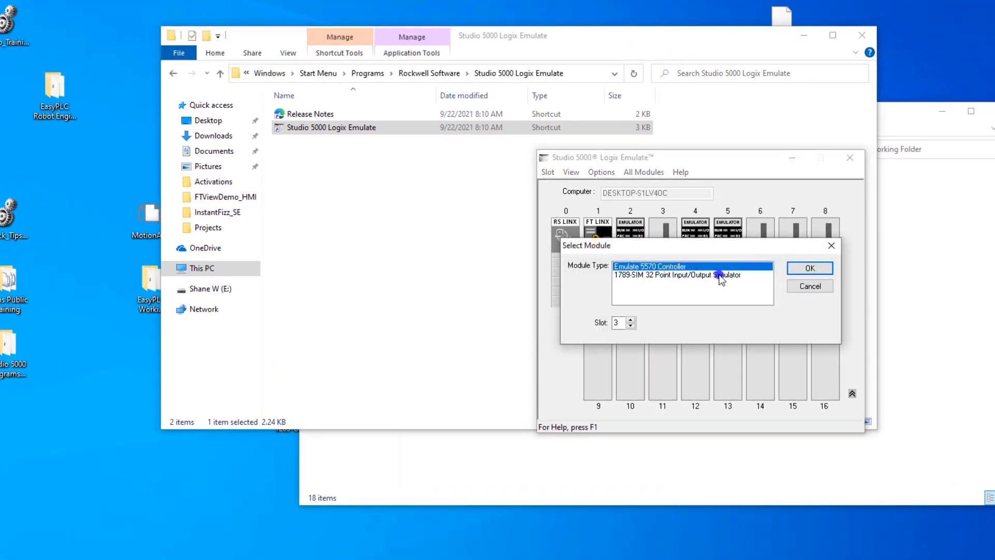
{"action": "left_click", "coordinate": [663, 276]}
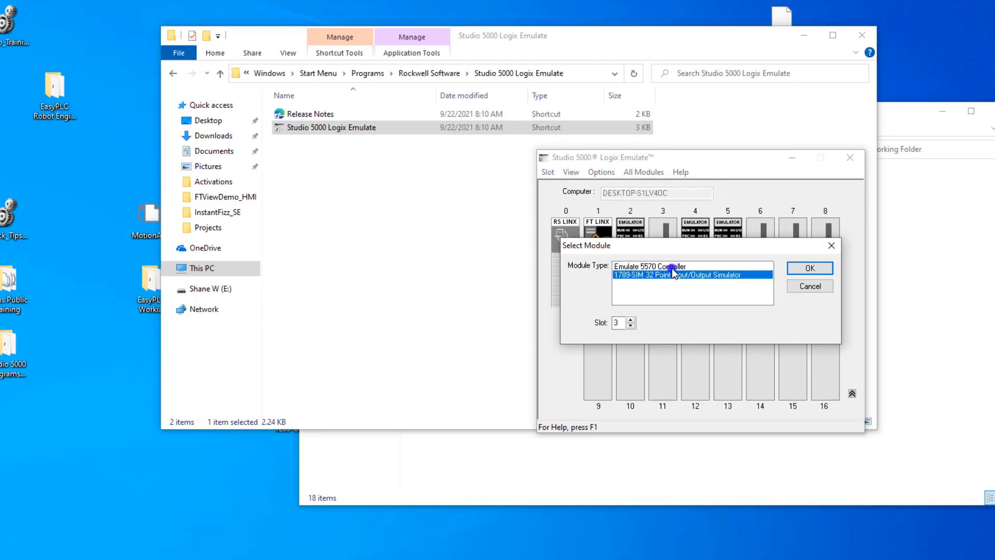
{"action": "left_click", "coordinate": [672, 267]}
{"action": "left_click", "coordinate": [808, 267]}
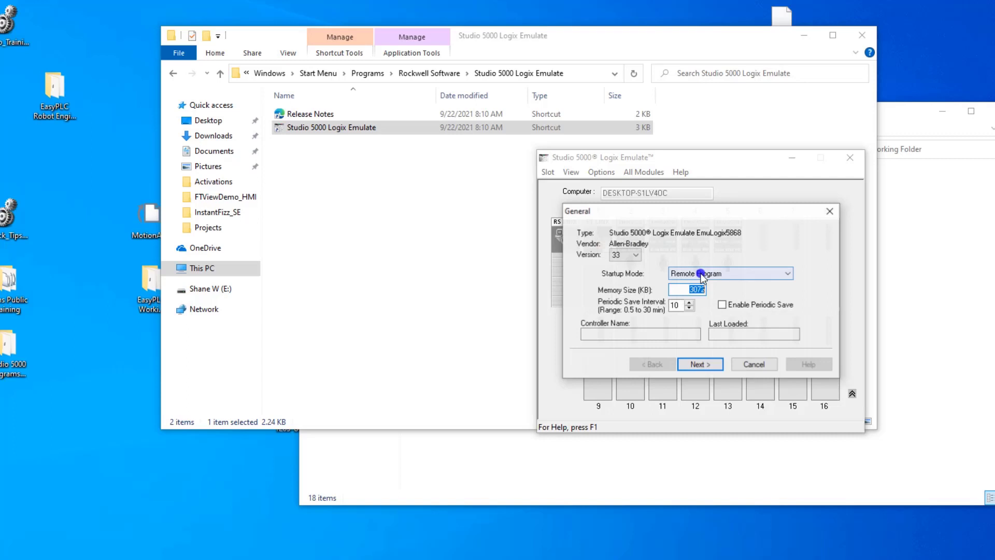
{"action": "left_click", "coordinate": [630, 255]}
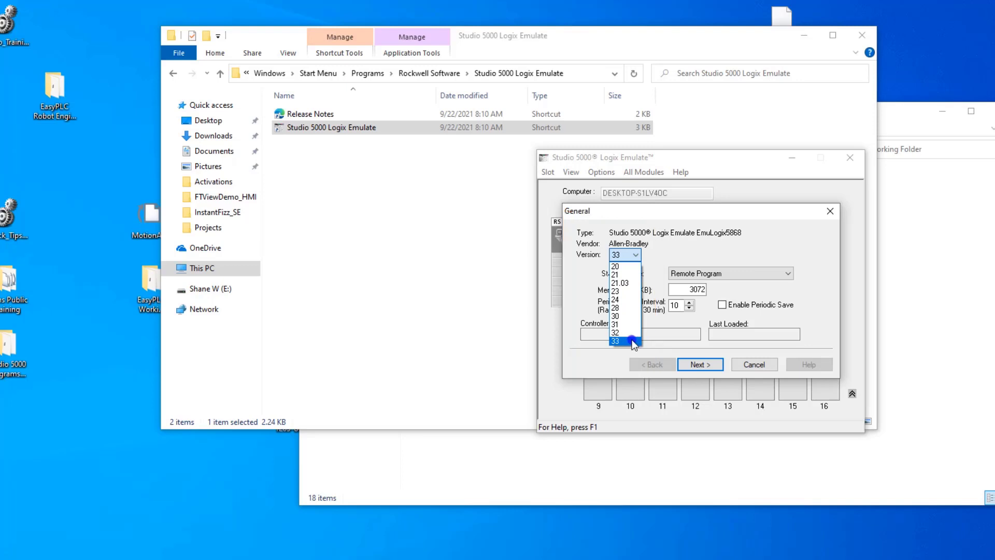
{"action": "left_click", "coordinate": [740, 358]}
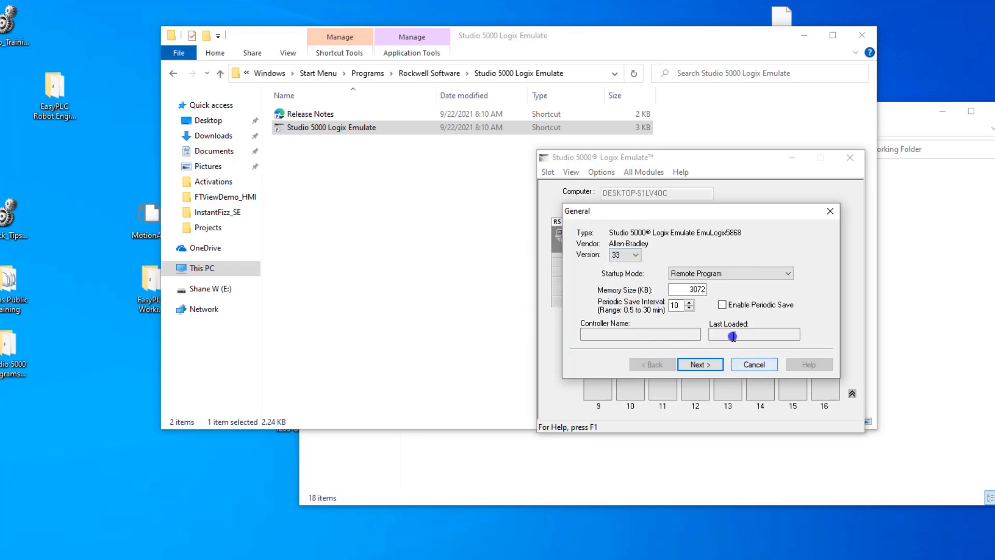
{"action": "left_click", "coordinate": [751, 363]}
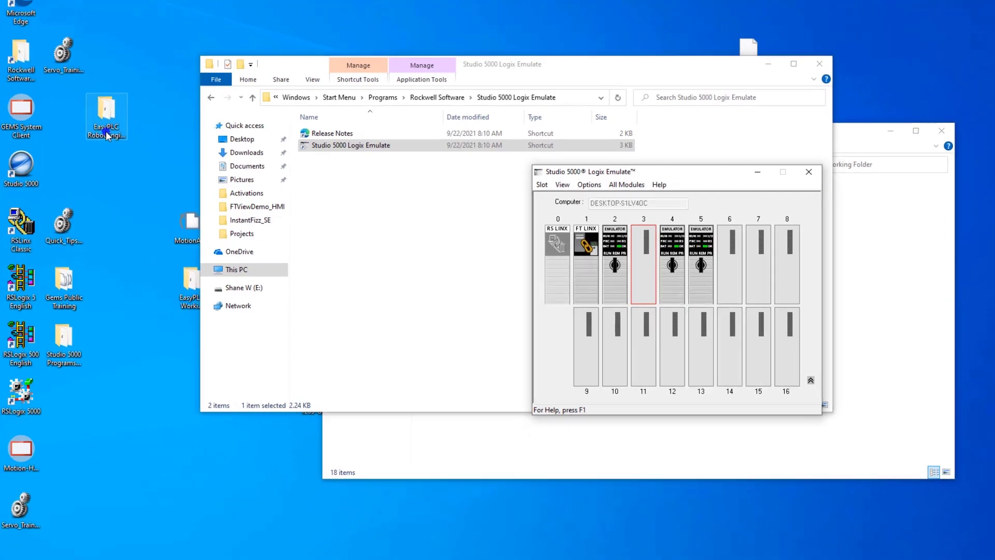
Open EasyPLC_RobotEngine_SSL.ACD from the desktop EasyPLC Robot Engine 2022 folder.
{"action": "left_click", "coordinate": [56, 117]}
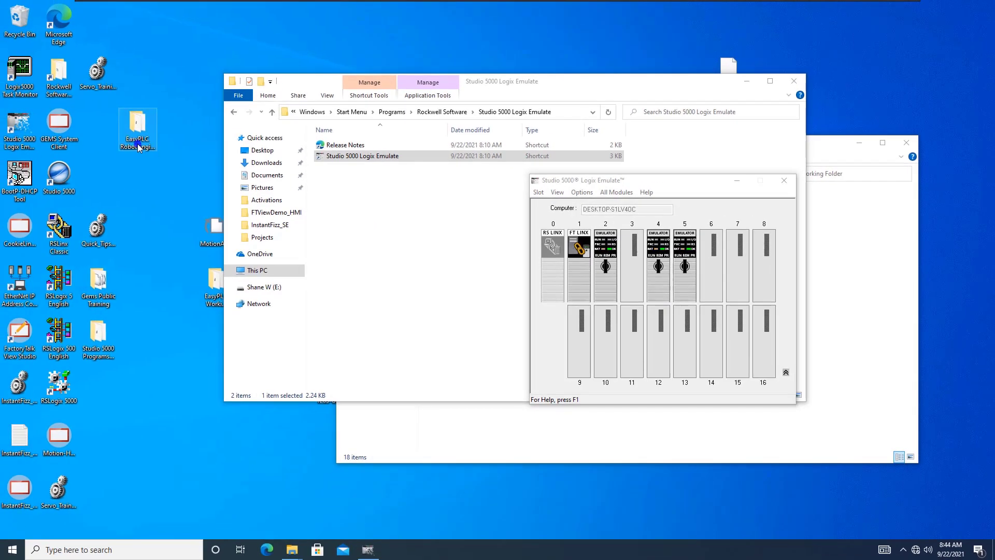
{"action": "double_click", "coordinate": [139, 148]}
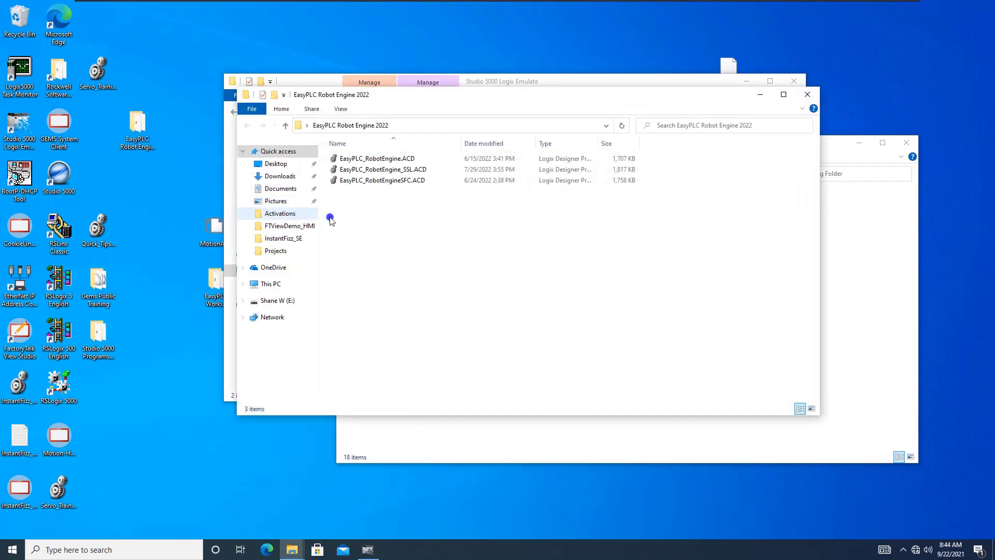
{"action": "double_click", "coordinate": [410, 170]}
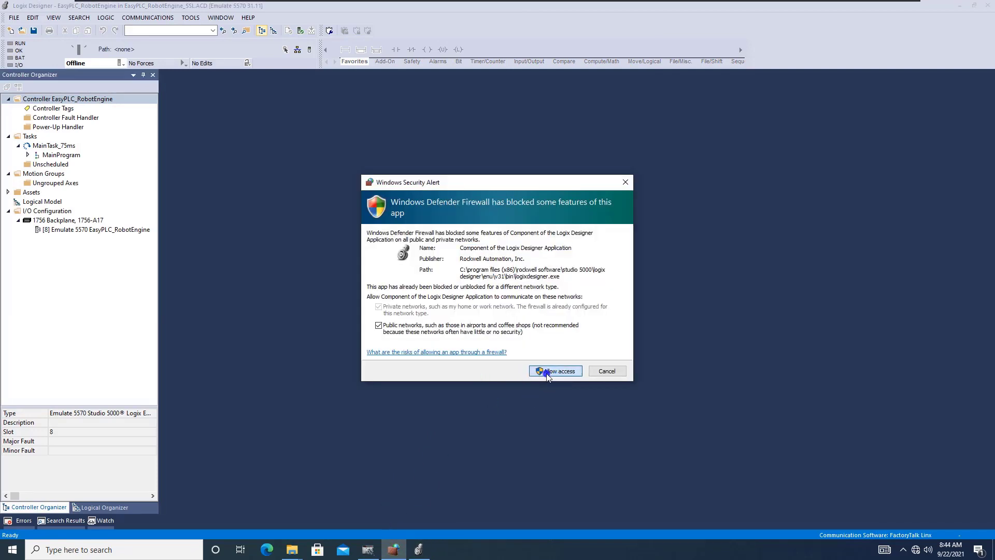
{"action": "left_click", "coordinate": [548, 374]}
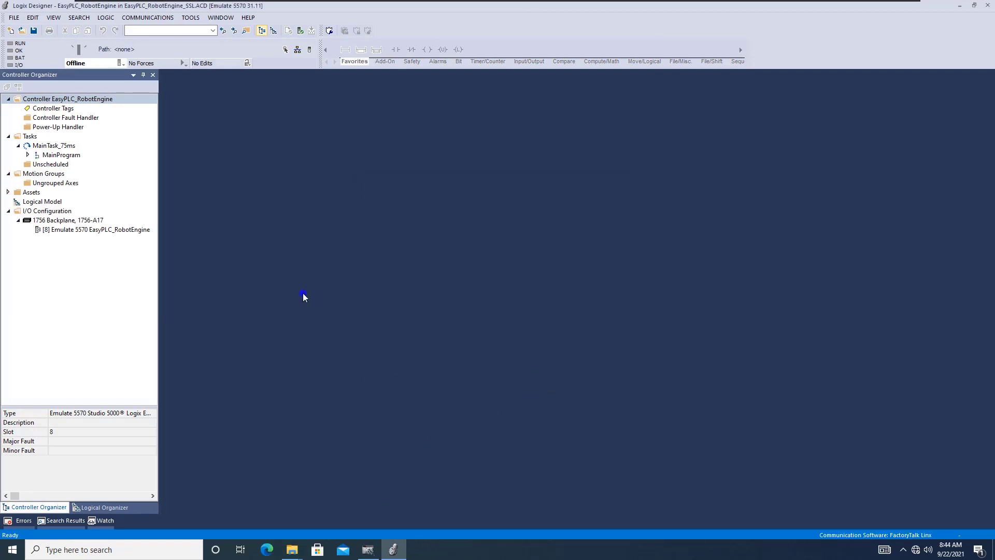
{"action": "left_click", "coordinate": [29, 156]}
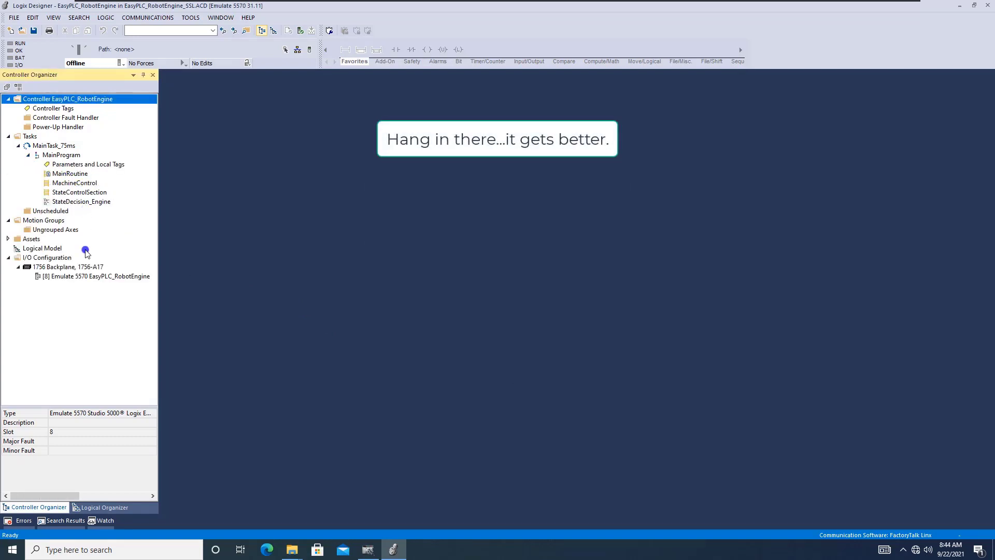
{"action": "left_click", "coordinate": [82, 276]}
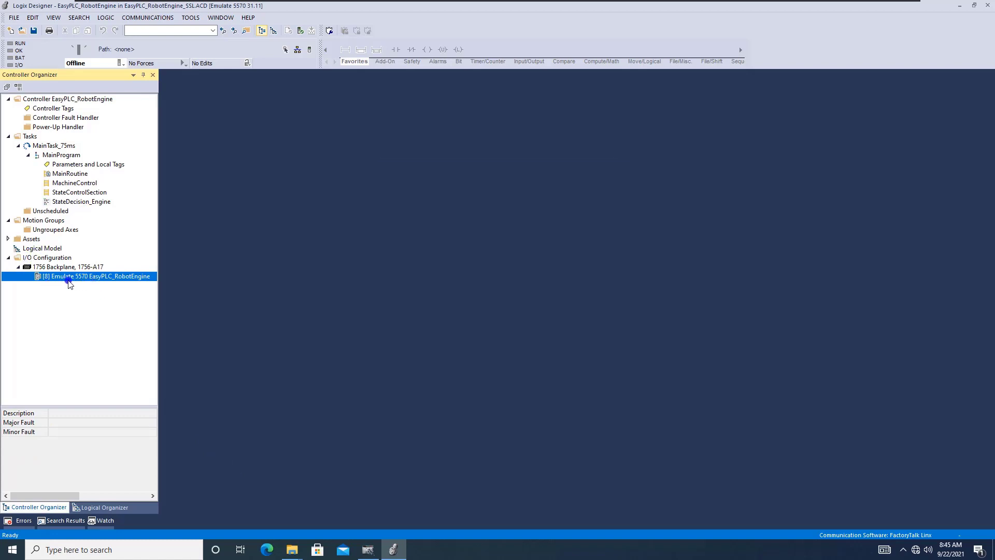
{"action": "left_click", "coordinate": [369, 550]}
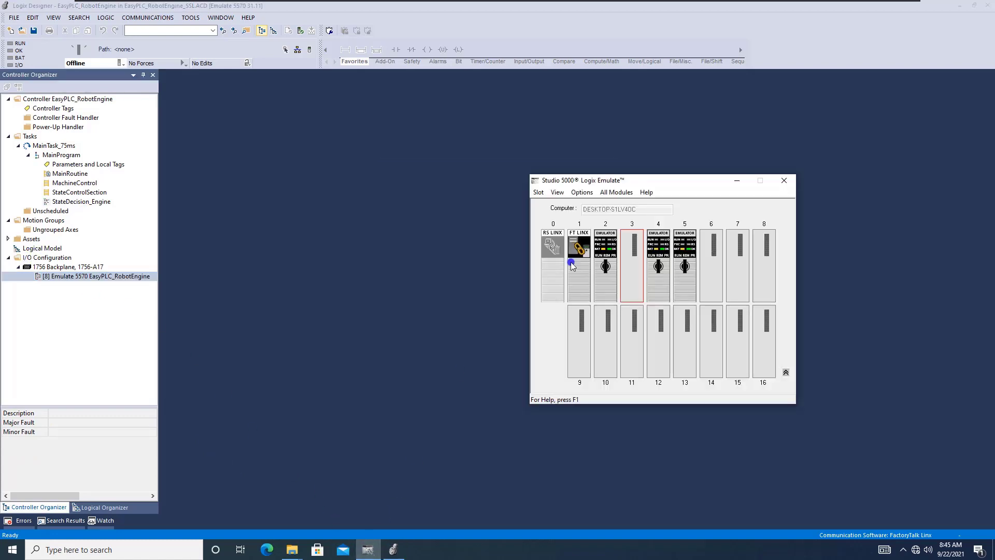
{"action": "left_click", "coordinate": [765, 268]}
{"action": "right_click", "coordinate": [767, 267]}
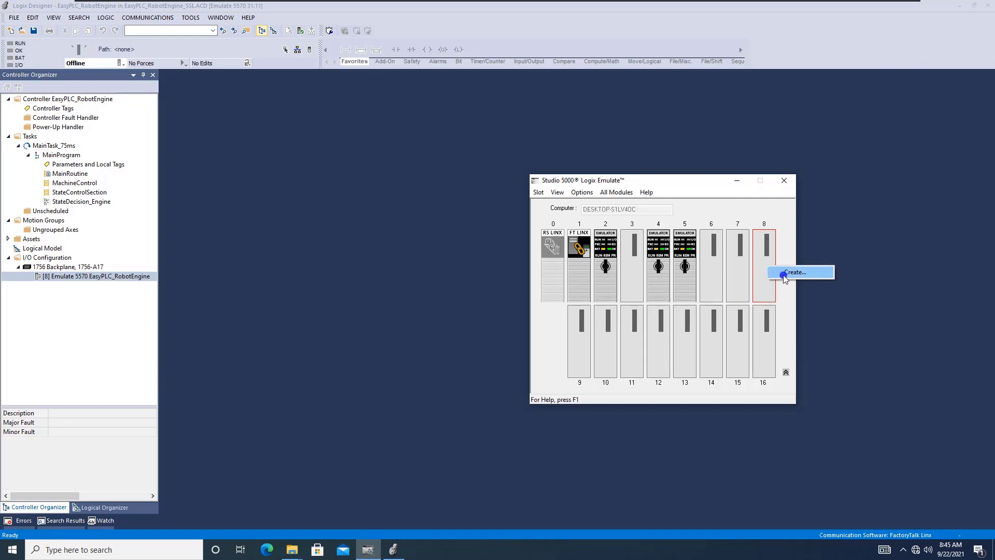
{"action": "left_click", "coordinate": [85, 111]}
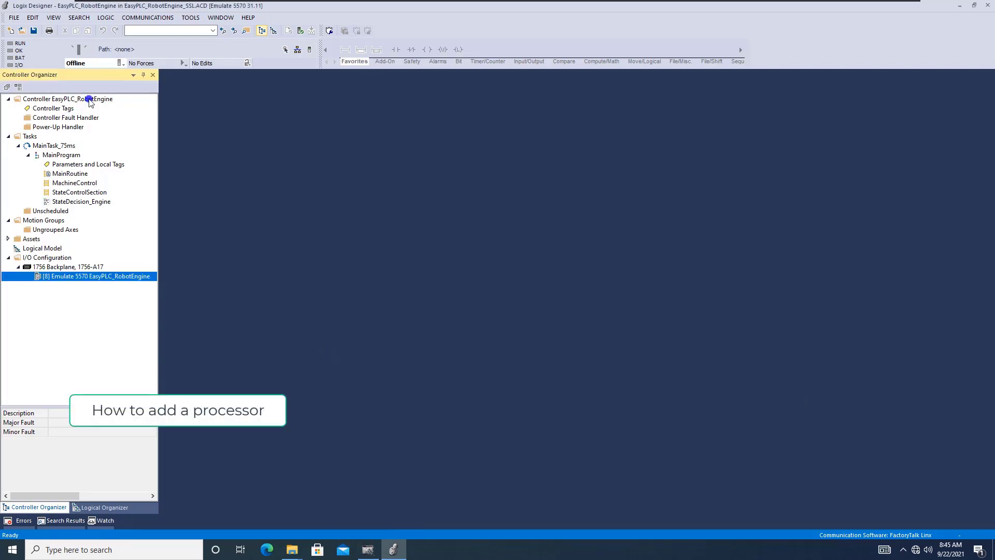
{"action": "right_click", "coordinate": [89, 102]}
In Controller Properties, change the controller to software version 33.00 and confirm.
{"action": "left_click", "coordinate": [105, 142]}
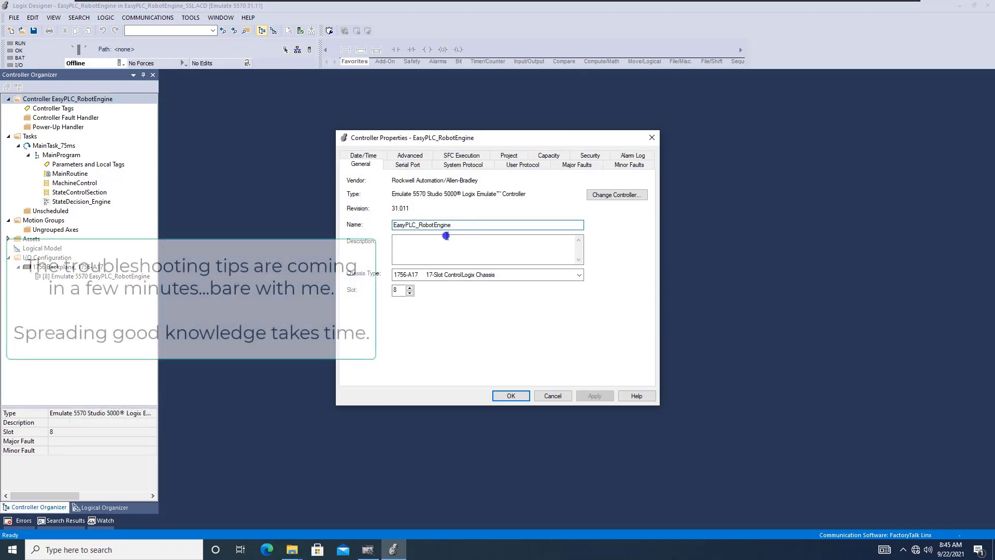
{"action": "left_click", "coordinate": [620, 193]}
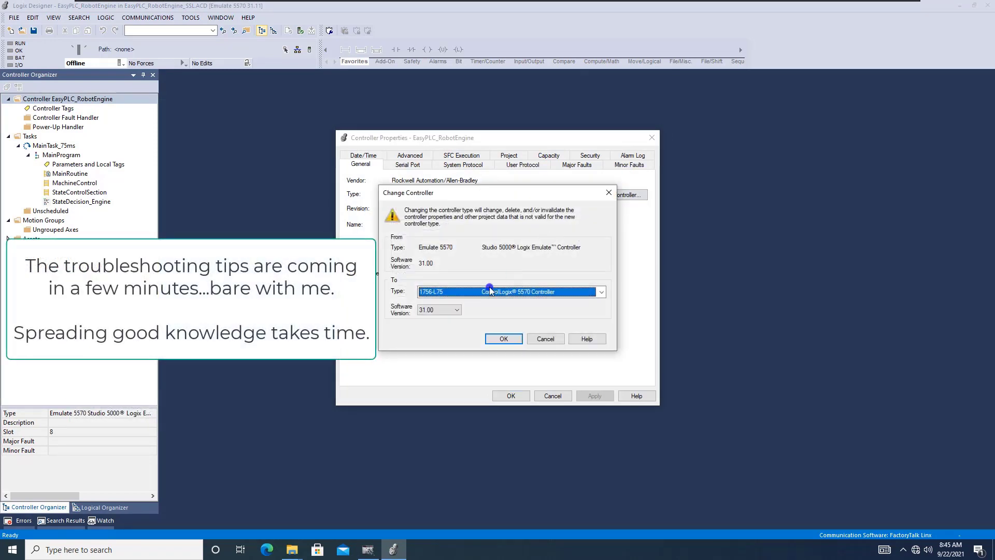
{"action": "left_click", "coordinate": [450, 310]}
{"action": "left_click", "coordinate": [445, 339]}
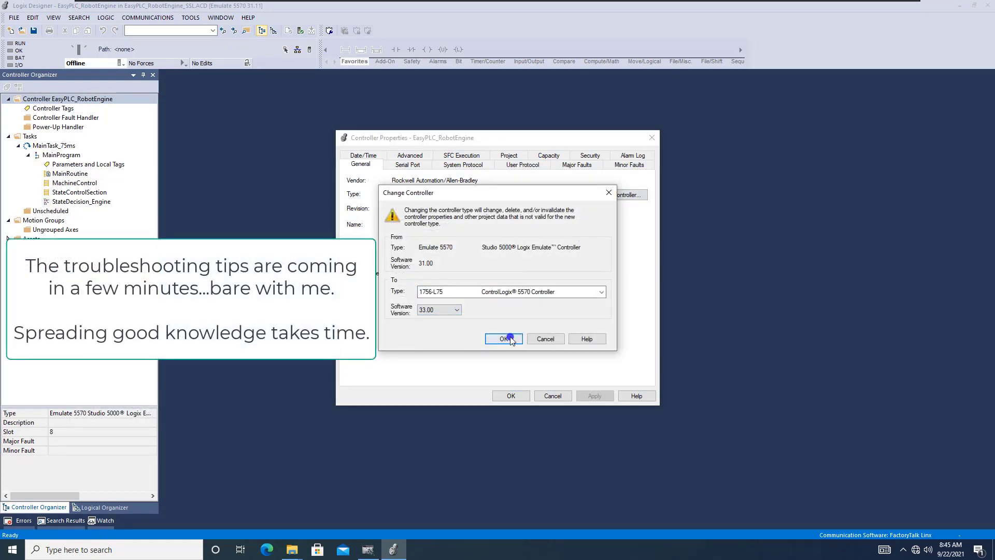
{"action": "left_click", "coordinate": [504, 339]}
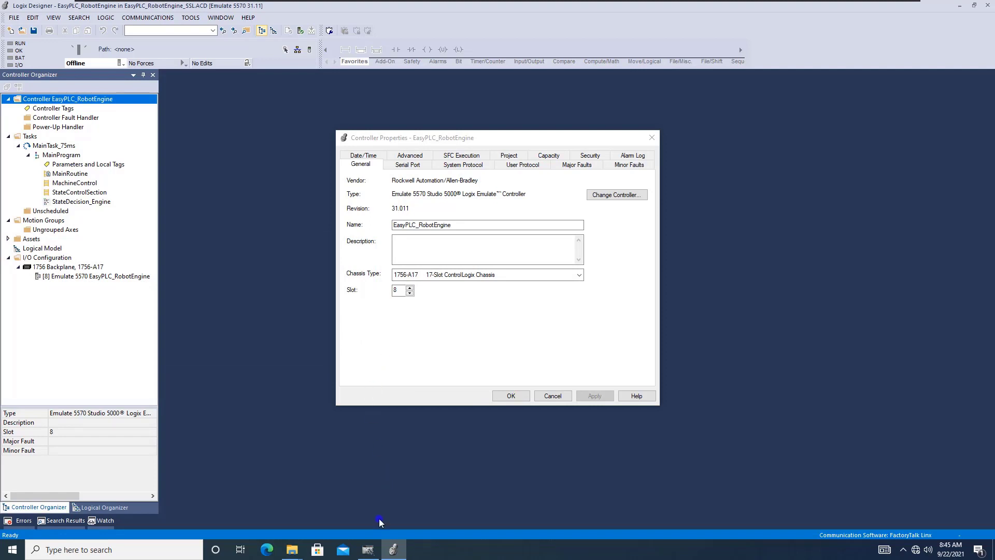
Create an Emulate 5570 Controller at version 33 in empty chassis slot 8.
{"action": "left_click", "coordinate": [368, 550]}
{"action": "right_click", "coordinate": [763, 262]}
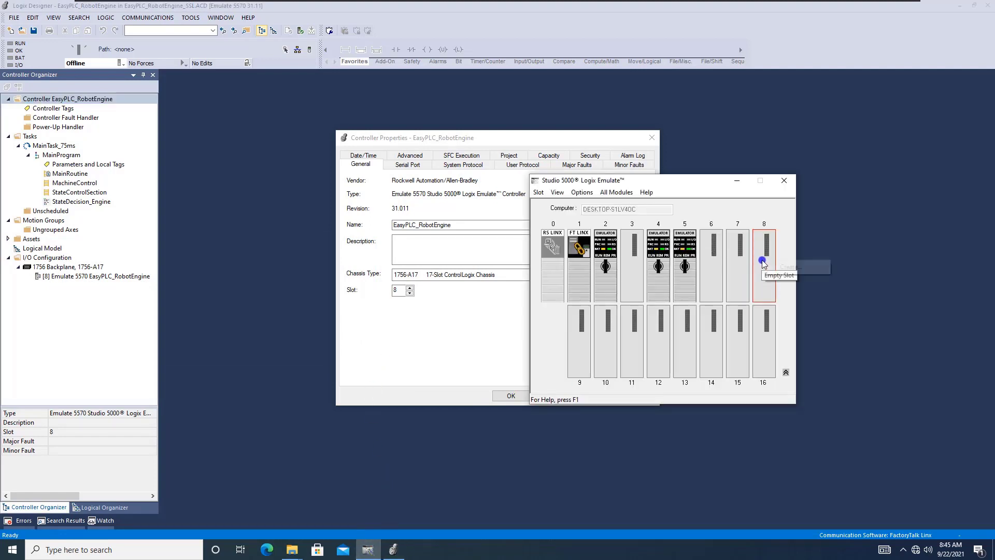
{"action": "left_click", "coordinate": [771, 267]}
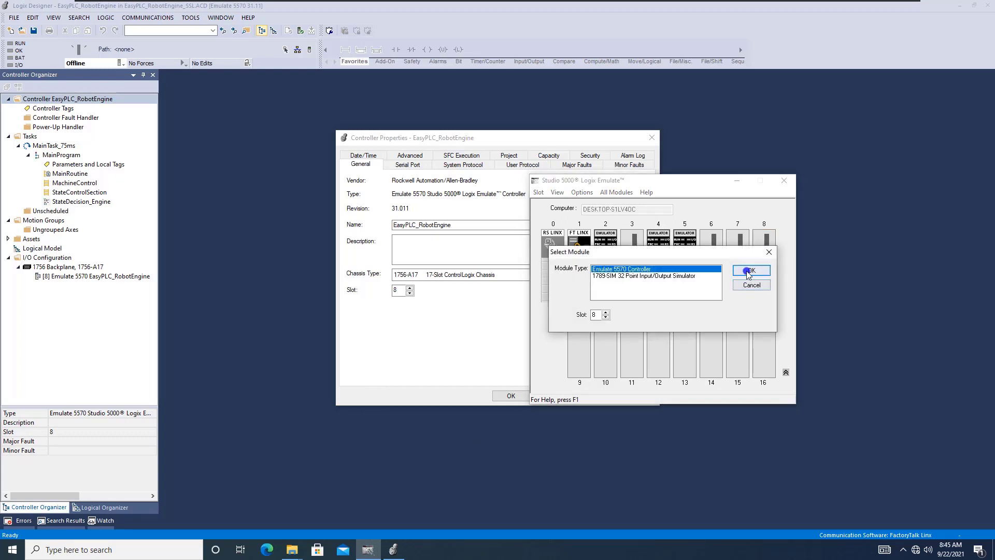
{"action": "left_click", "coordinate": [749, 271]}
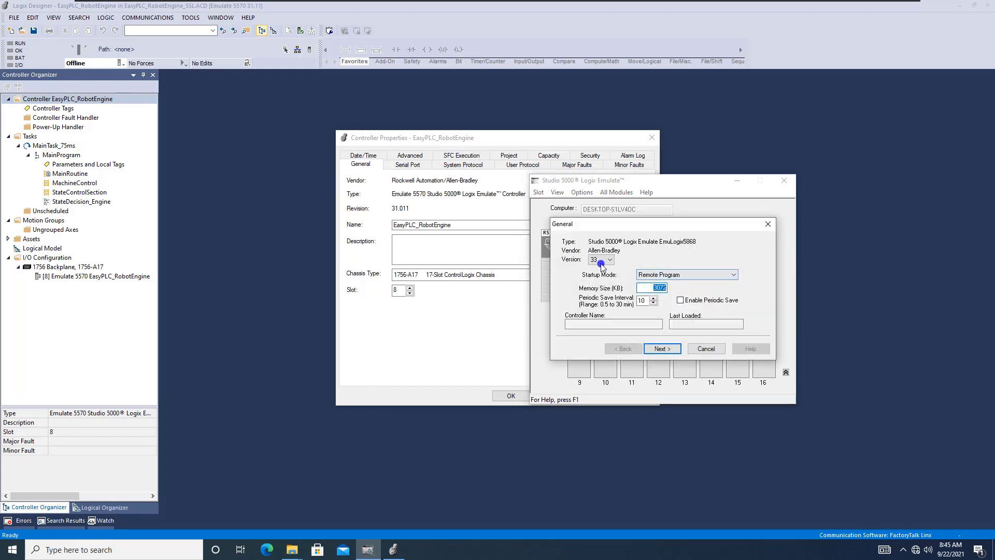
{"action": "left_click", "coordinate": [654, 288]}
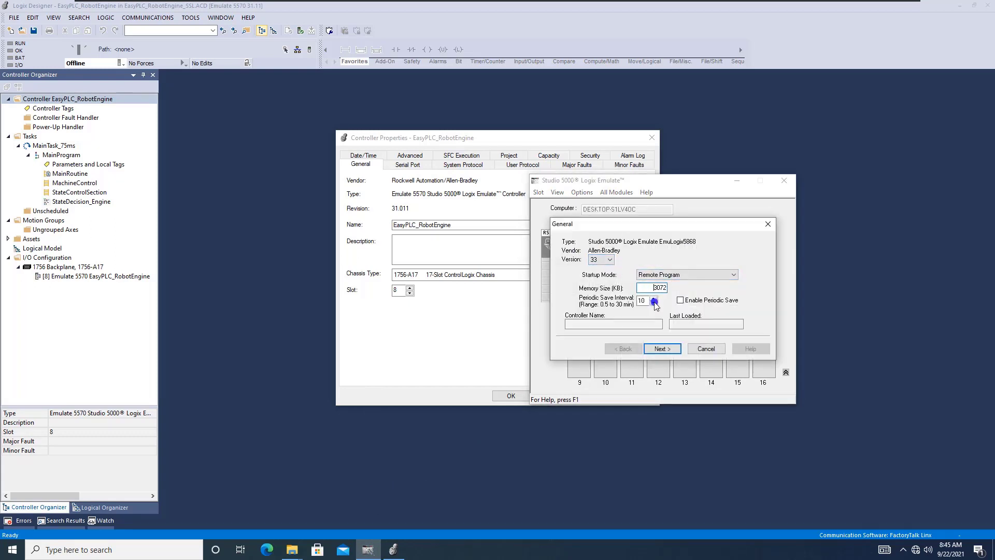
{"action": "left_click", "coordinate": [671, 349]}
{"action": "left_click", "coordinate": [672, 349]}
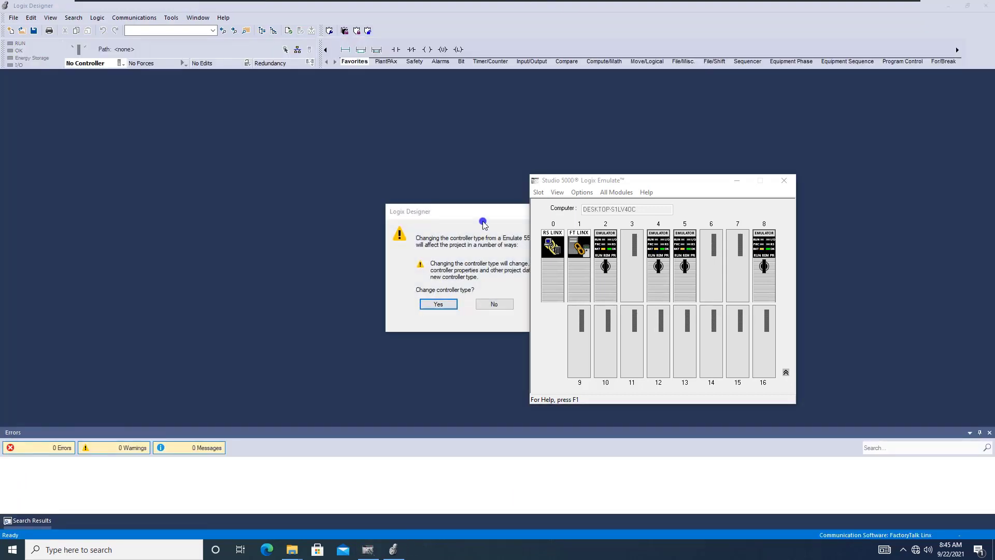
Decline the controller type change and reopen the project from the EasyPLC Robot Engine 2022 folder.
{"action": "left_click", "coordinate": [437, 310]}
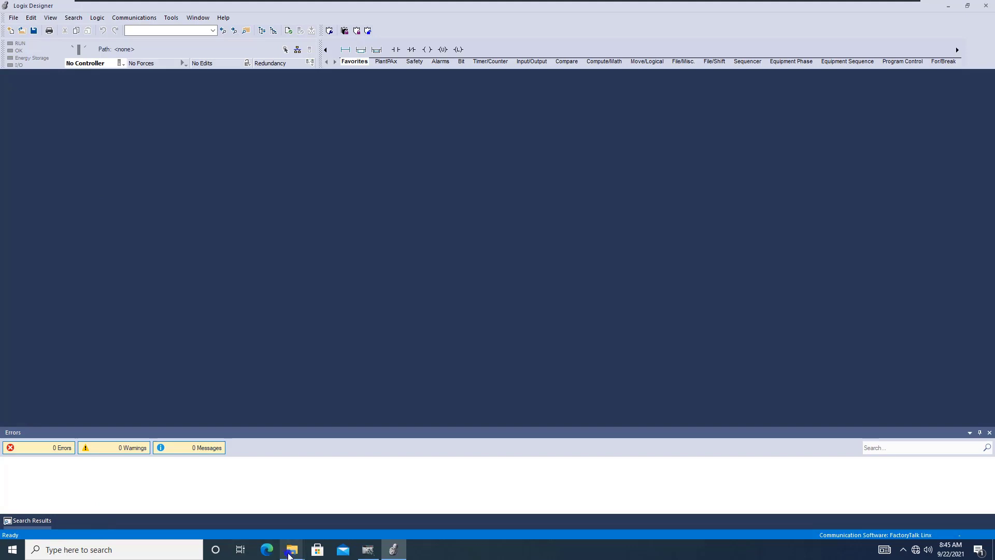
{"action": "mouse_move", "coordinate": [292, 549]}
{"action": "left_click", "coordinate": [383, 503]}
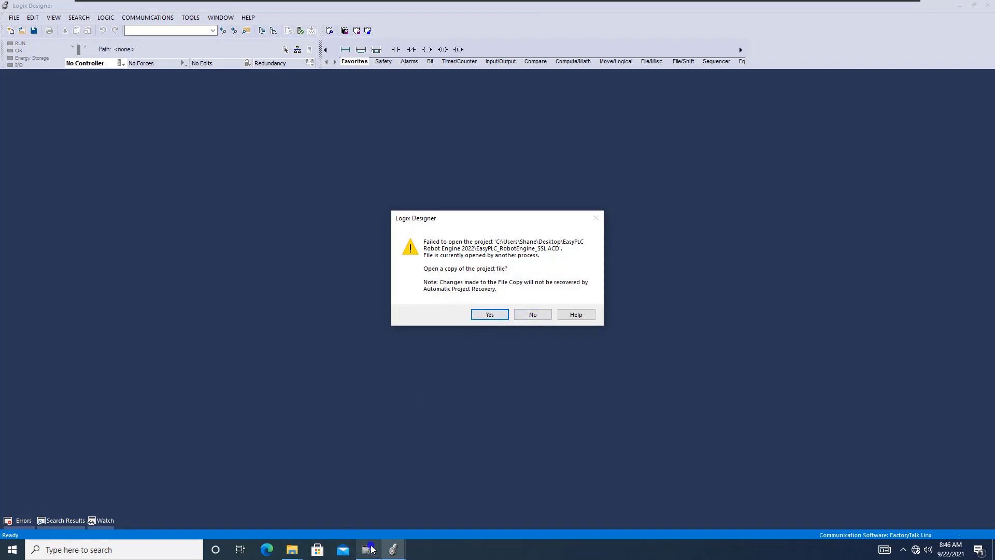
Decline opening a copy of the already-open project in the failed-open warning.
{"action": "mouse_move", "coordinate": [370, 549]}
{"action": "left_click", "coordinate": [358, 506]}
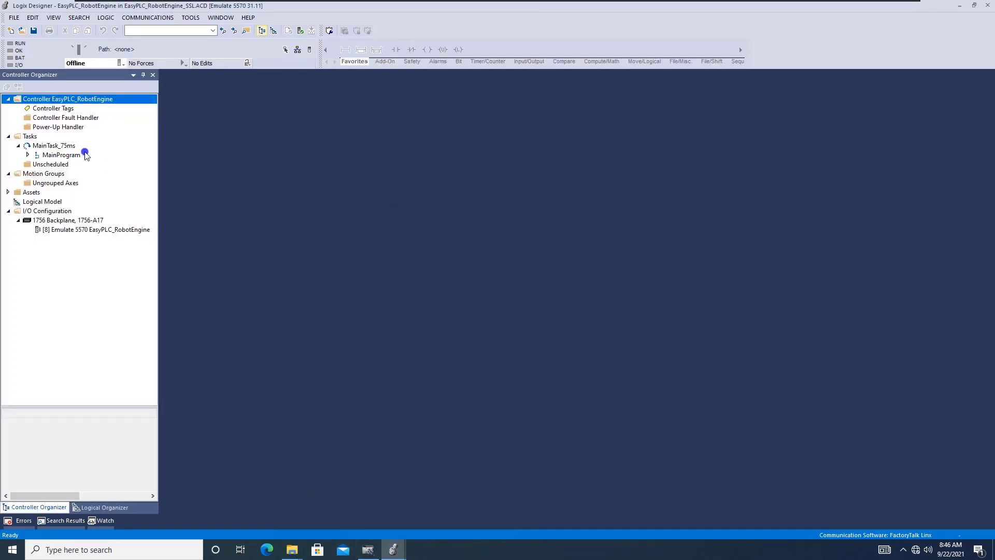
{"action": "mouse_move", "coordinate": [393, 550]}
{"action": "left_click", "coordinate": [447, 508]}
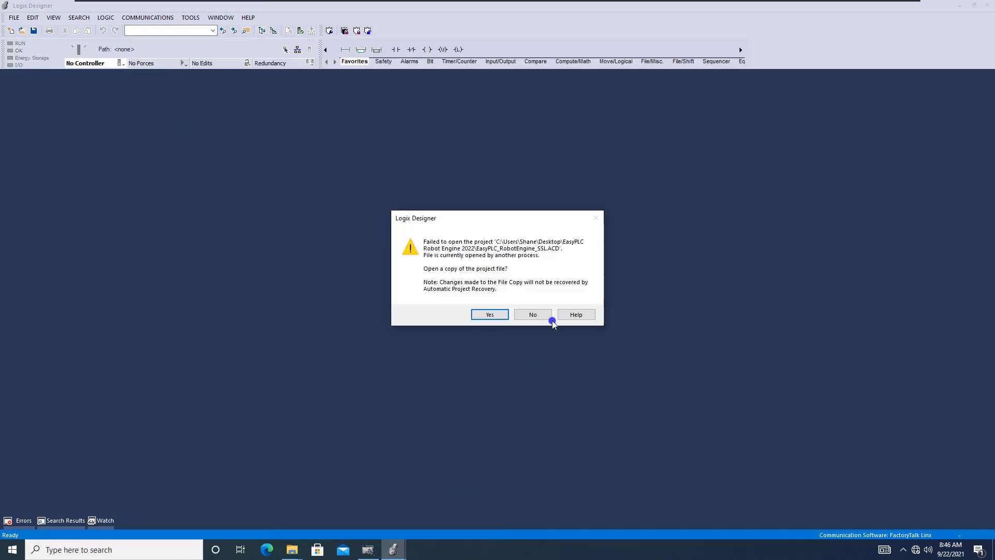
{"action": "left_click", "coordinate": [537, 315]}
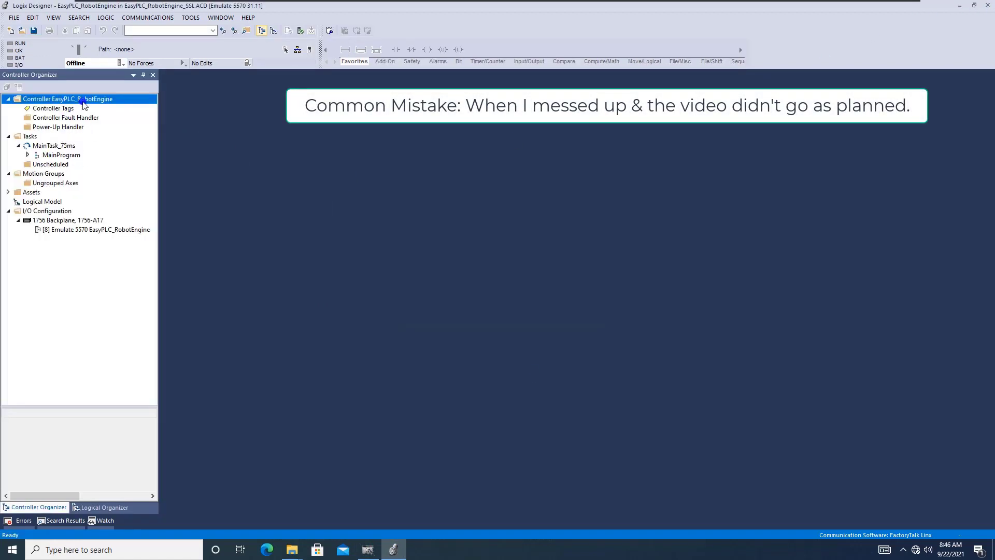
Open Controller Properties for the EasyPLC_RobotEngine controller.
{"action": "left_click", "coordinate": [83, 103]}
{"action": "right_click", "coordinate": [95, 100]}
{"action": "left_click", "coordinate": [140, 146]}
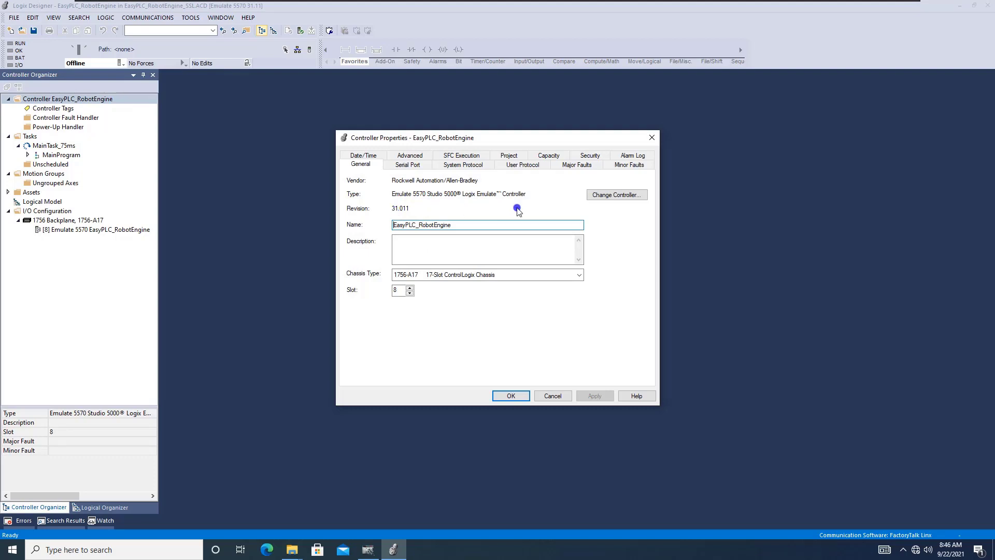
Change the controller to type Emulate 5570 with software version 33.00 and confirm.
{"action": "left_click", "coordinate": [616, 200]}
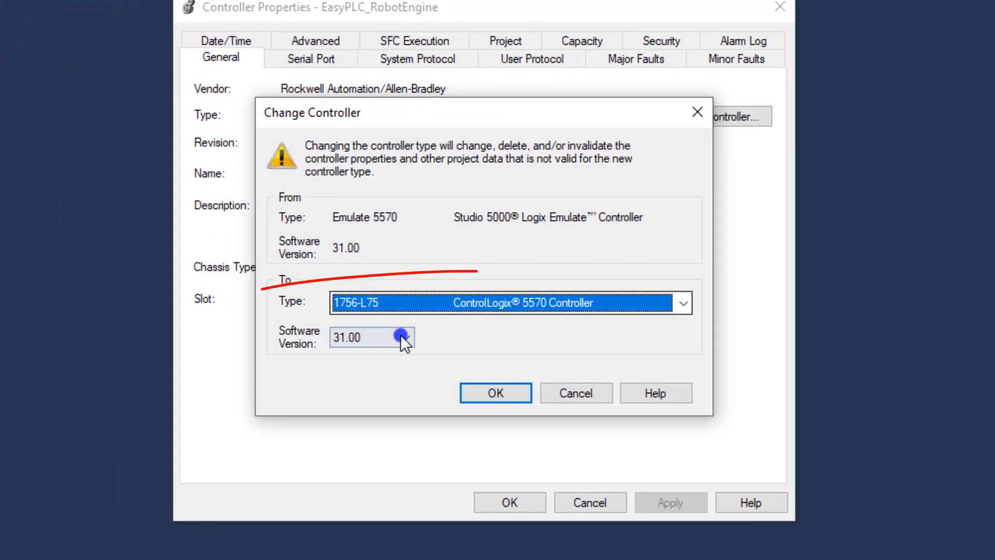
{"action": "left_click", "coordinate": [404, 337]}
{"action": "left_click", "coordinate": [395, 382]}
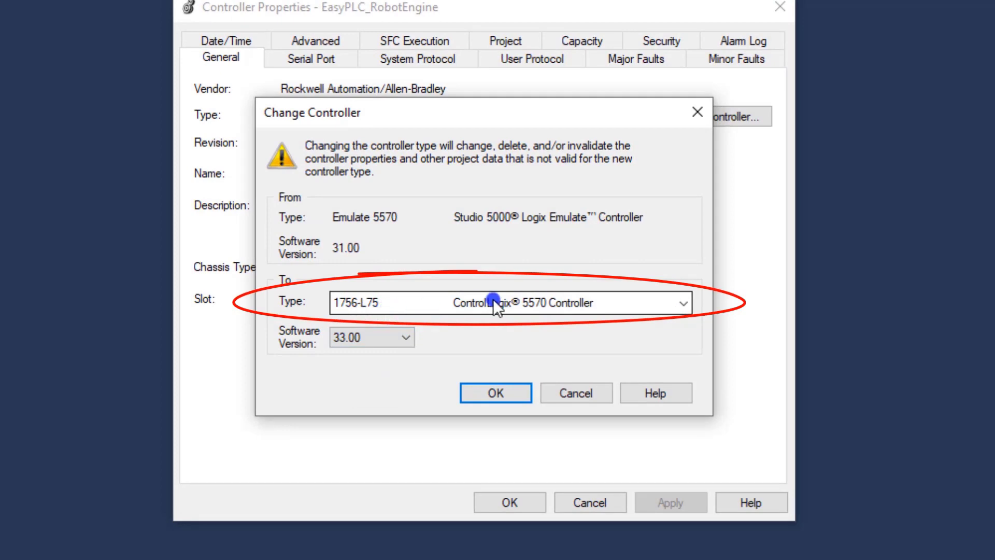
{"action": "left_click", "coordinate": [682, 305]}
{"action": "left_click_drag", "start_coordinate": [683, 340], "coordinate": [685, 375]}
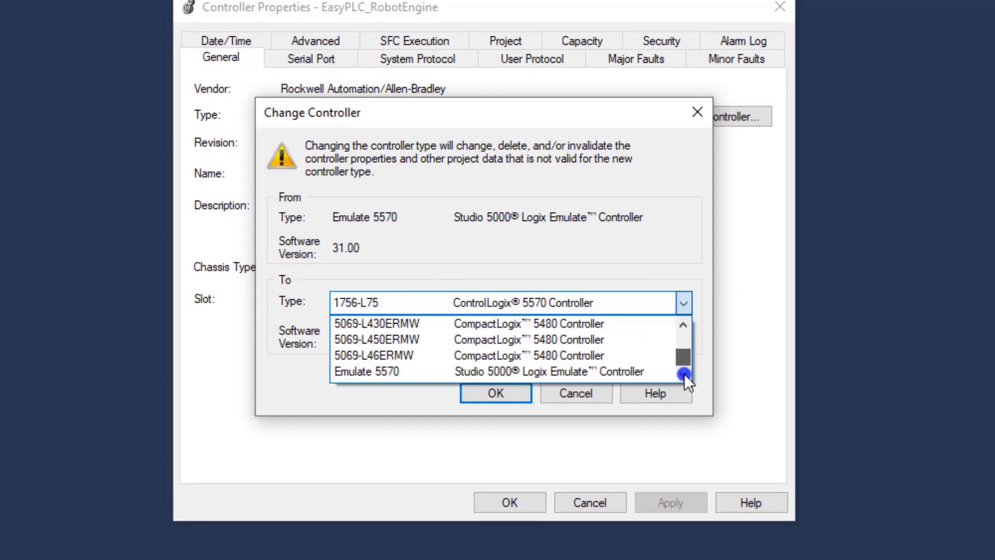
{"action": "left_click", "coordinate": [515, 369]}
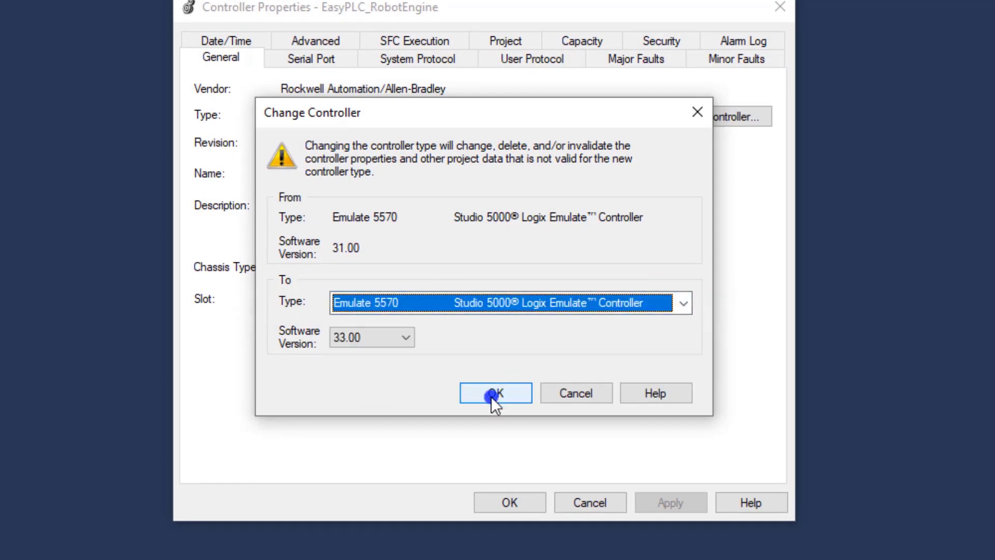
{"action": "left_click", "coordinate": [490, 396]}
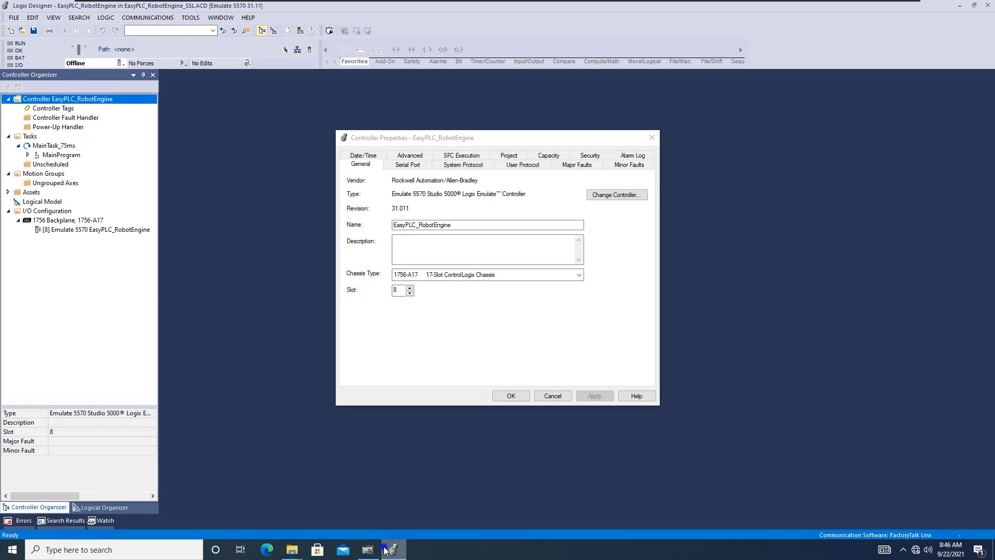
Check Controller Properties shows revision 33.011, cancel, then open Communications > Who Active.
{"action": "left_click", "coordinate": [368, 550]}
{"action": "mouse_move", "coordinate": [765, 243]}
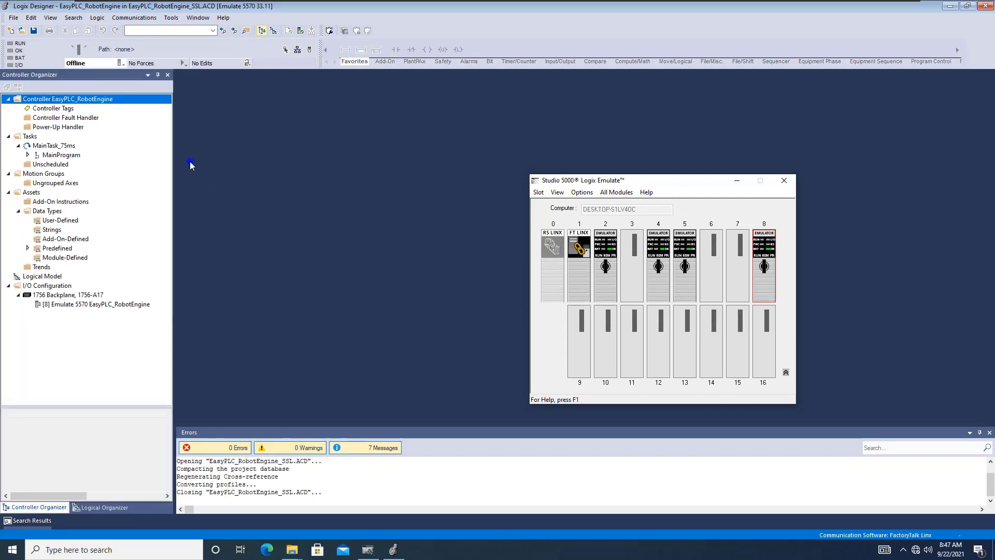
{"action": "left_click", "coordinate": [38, 155]}
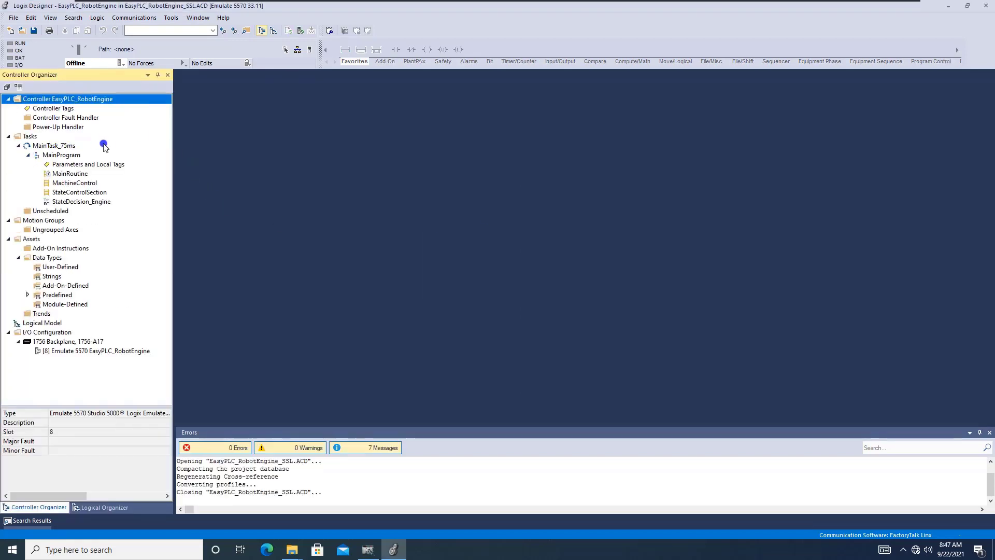
{"action": "right_click", "coordinate": [74, 102]}
{"action": "left_click", "coordinate": [109, 149]}
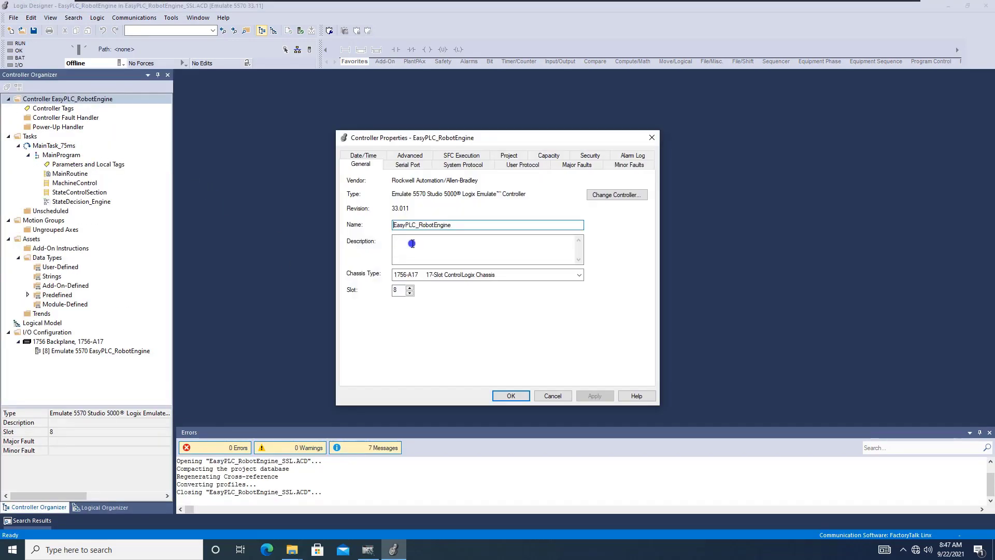
{"action": "left_click", "coordinate": [553, 395]}
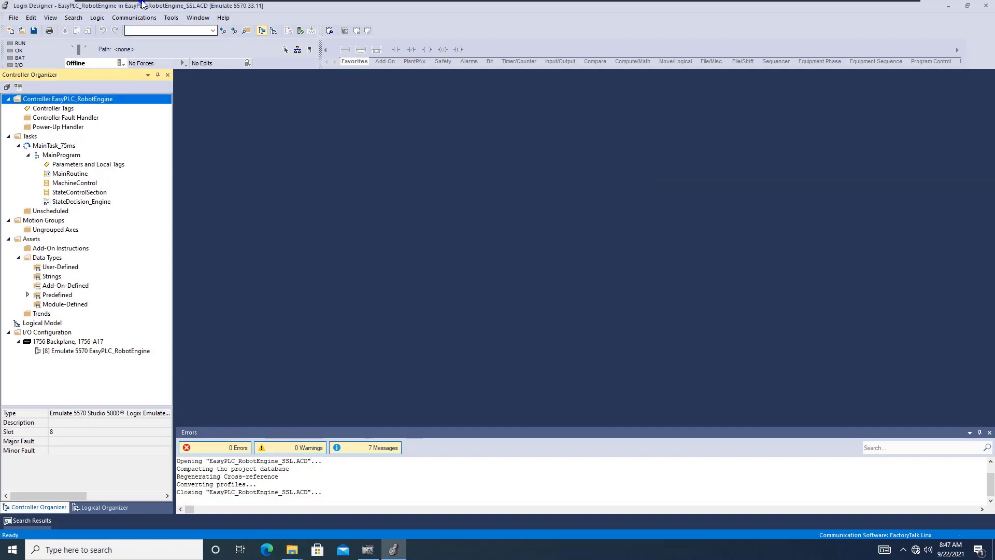
{"action": "left_click", "coordinate": [134, 18]}
{"action": "left_click", "coordinate": [146, 29]}
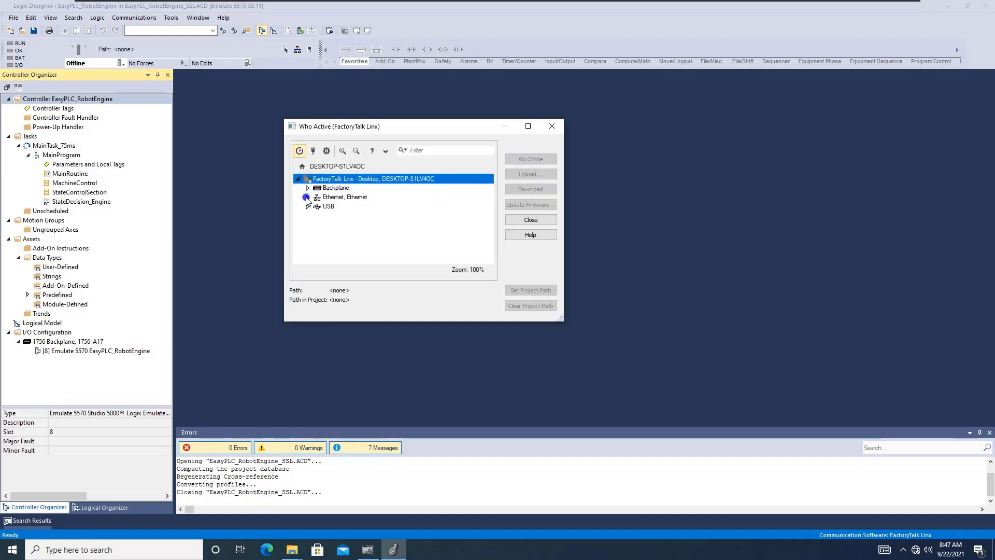
Download the project to '08, Studio 5000 Logix Emulate' under the Backplane and confirm.
{"action": "left_click", "coordinate": [306, 198]}
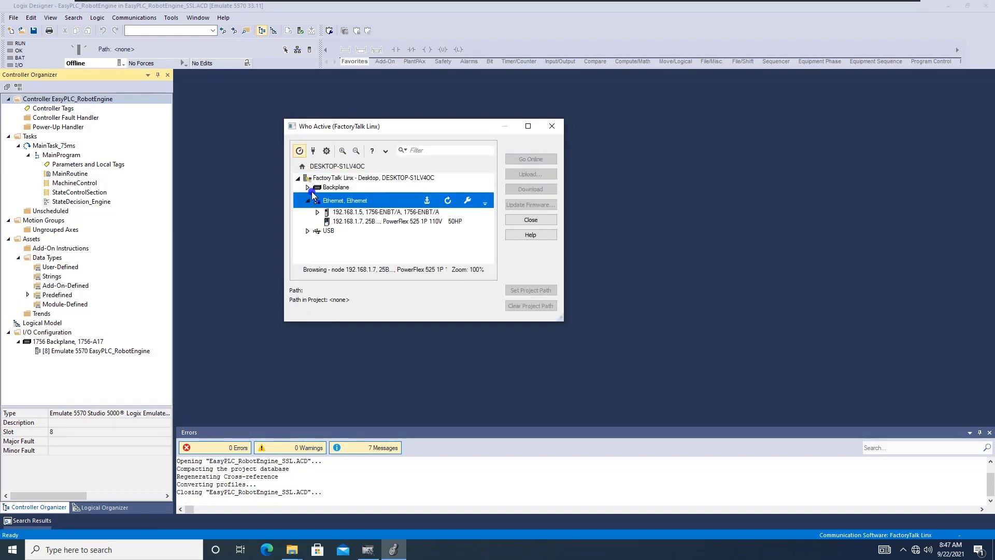
{"action": "left_click", "coordinate": [307, 188]}
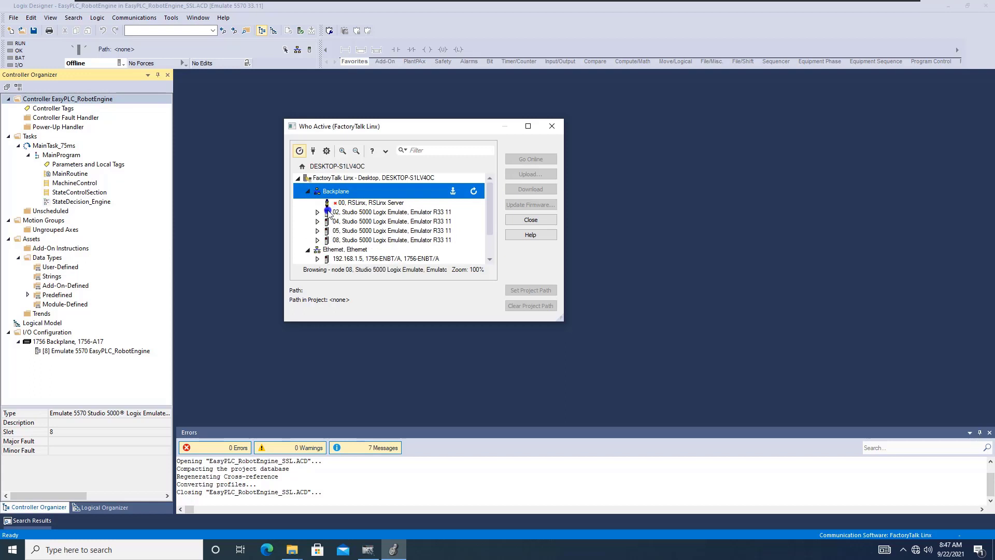
{"action": "left_click", "coordinate": [478, 238]}
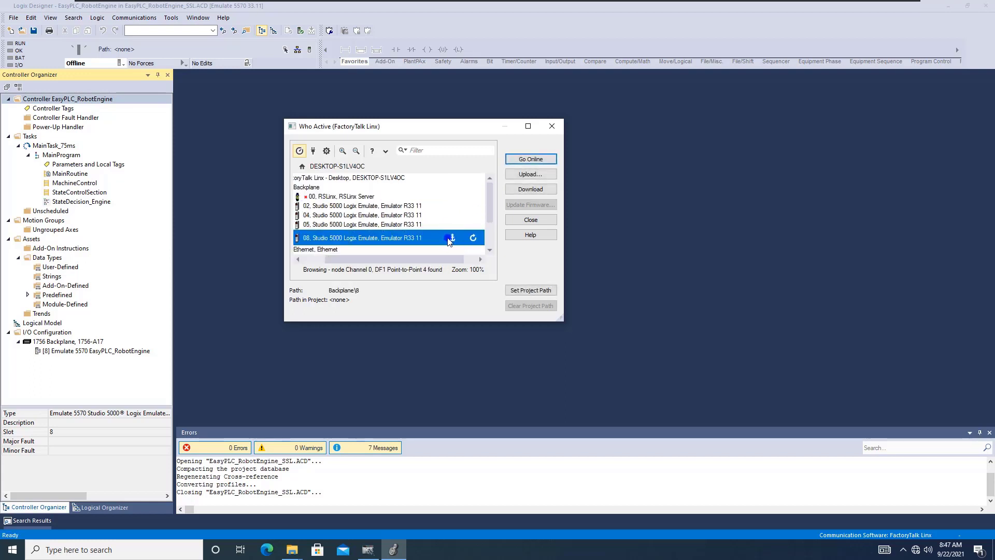
{"action": "left_click", "coordinate": [516, 190]}
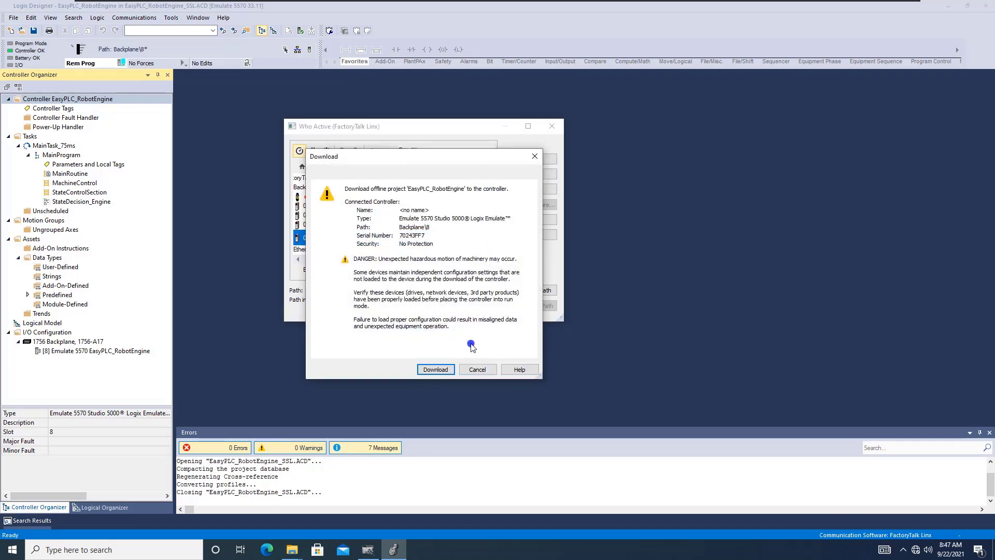
{"action": "left_click", "coordinate": [436, 369]}
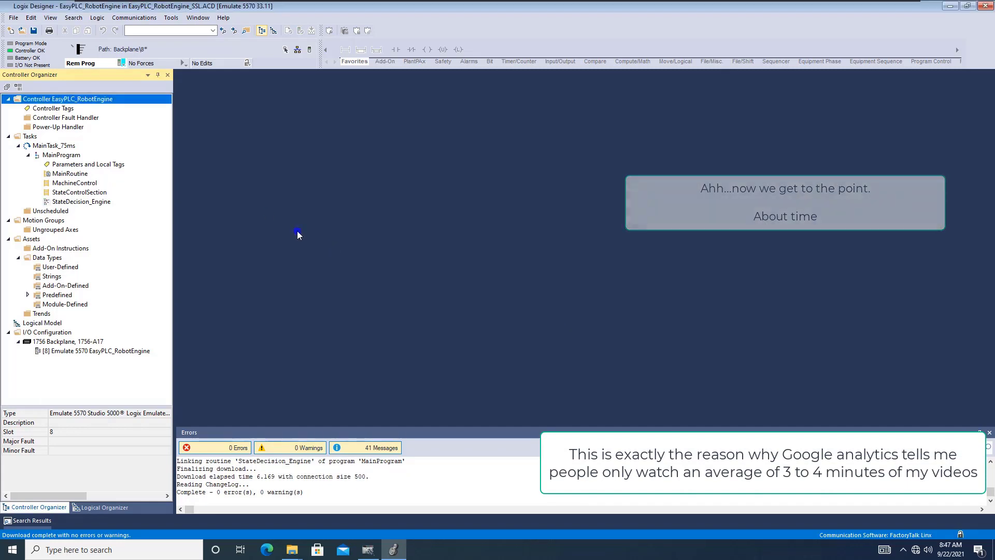
Switch the controller to Remote Run and confirm the mode change.
{"action": "left_click", "coordinate": [121, 64]}
{"action": "left_click", "coordinate": [147, 123]}
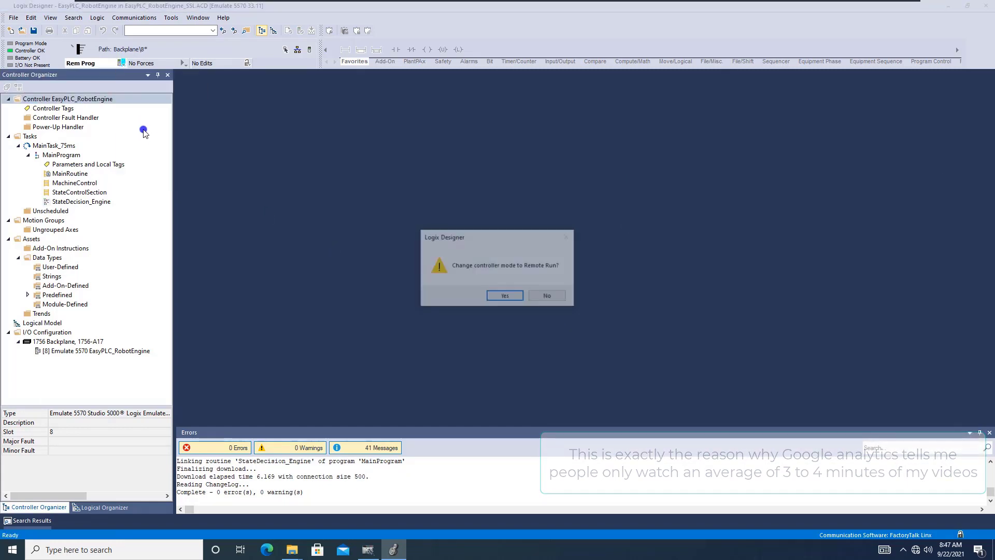
{"action": "left_click", "coordinate": [505, 296]}
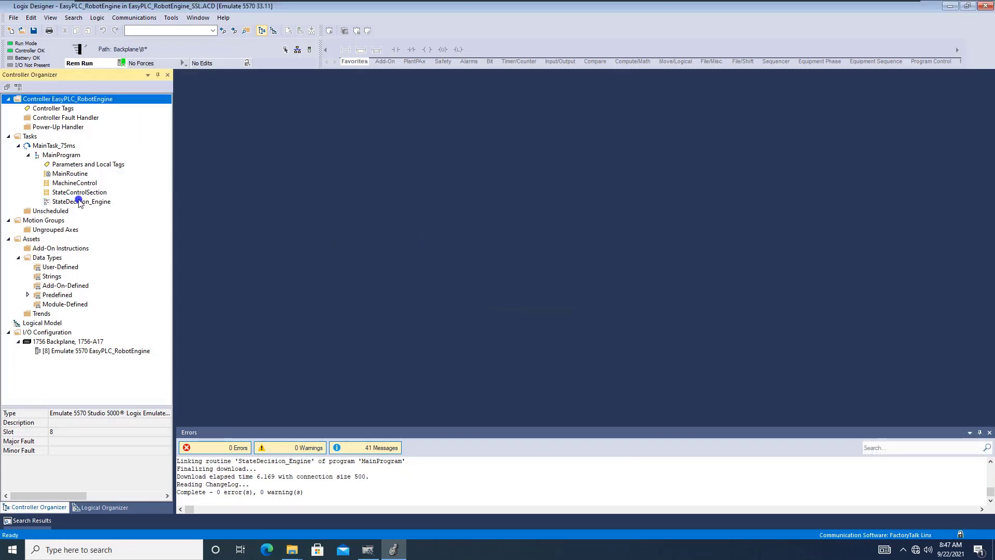
Open the MachineControl, StateControlSection and StateDecision_Engine routines with inline live tag values shown.
{"action": "double_click", "coordinate": [78, 185]}
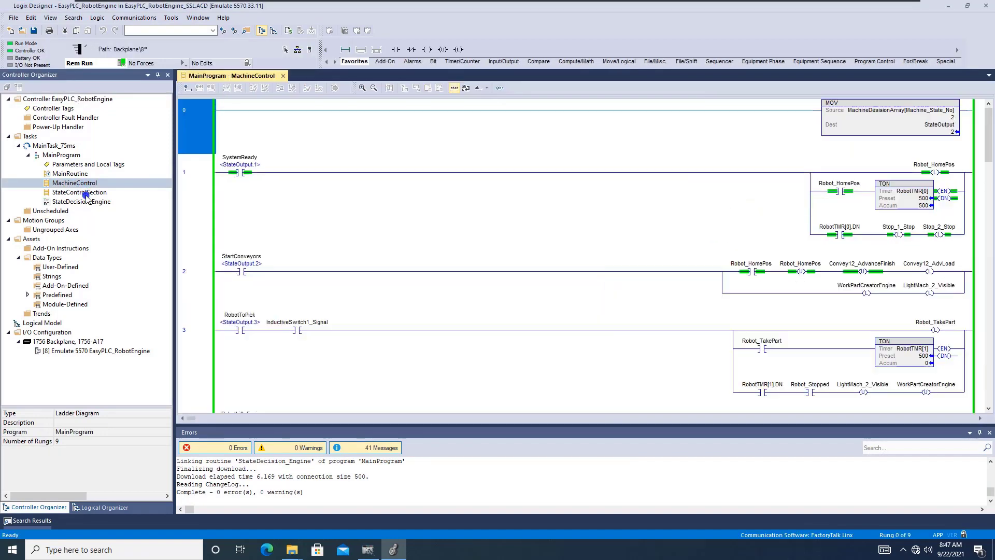
{"action": "double_click", "coordinate": [83, 193]}
{"action": "double_click", "coordinate": [87, 202]}
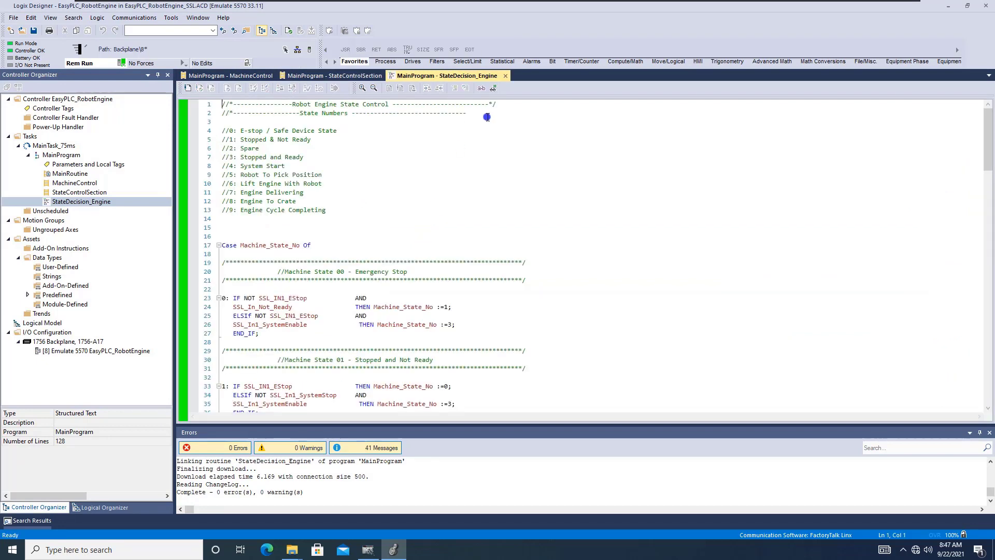
{"action": "left_click", "coordinate": [493, 88]}
{"action": "left_click", "coordinate": [368, 550]}
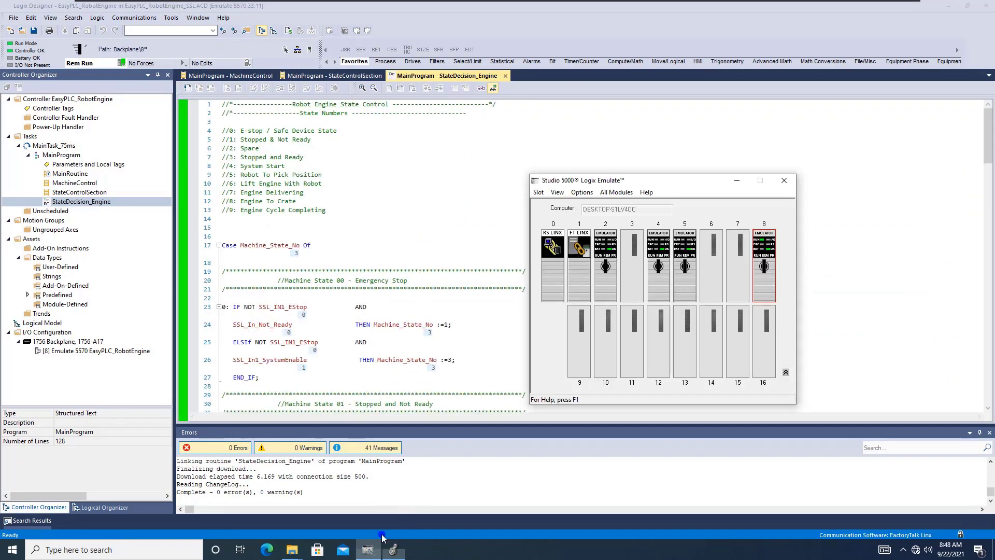
Start an All Modules snapshot save and set the root name to Project 1.
{"action": "left_click", "coordinate": [618, 195]}
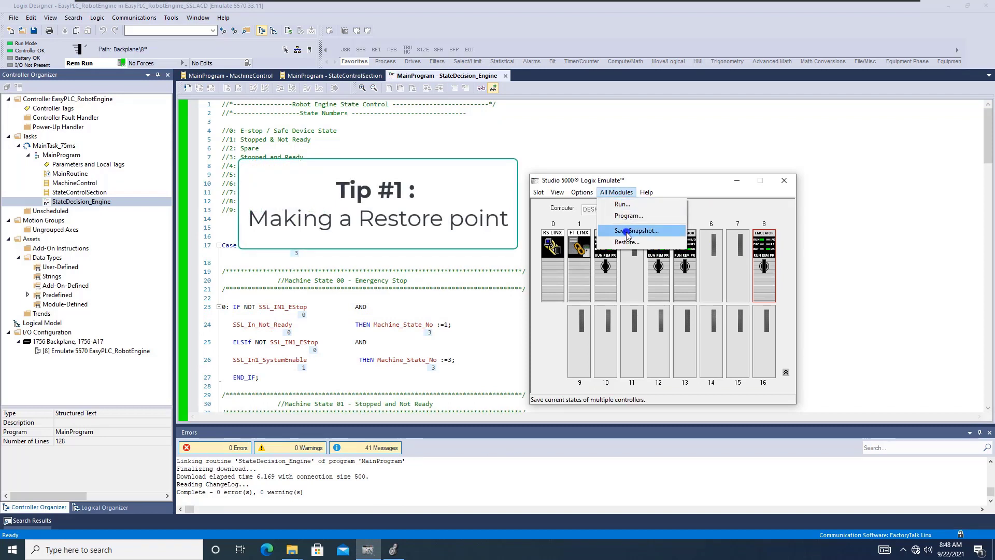
{"action": "left_click", "coordinate": [627, 231]}
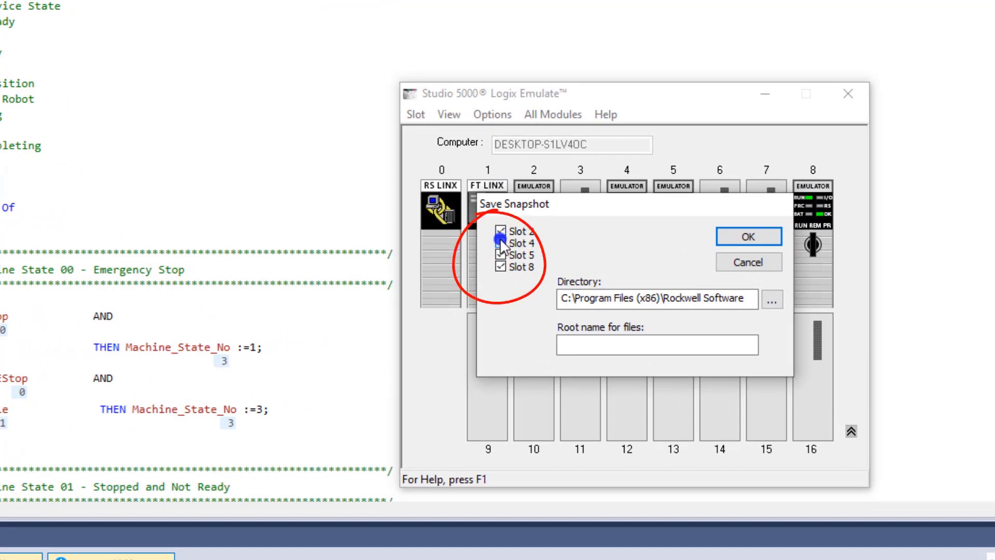
{"action": "left_click", "coordinate": [669, 349]}
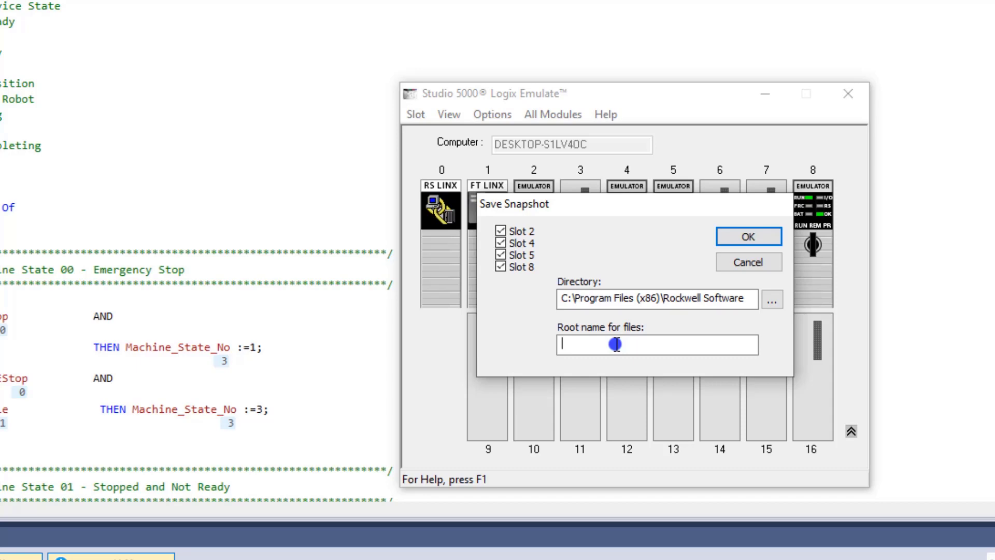
{"action": "key", "text": "BackSpace"}
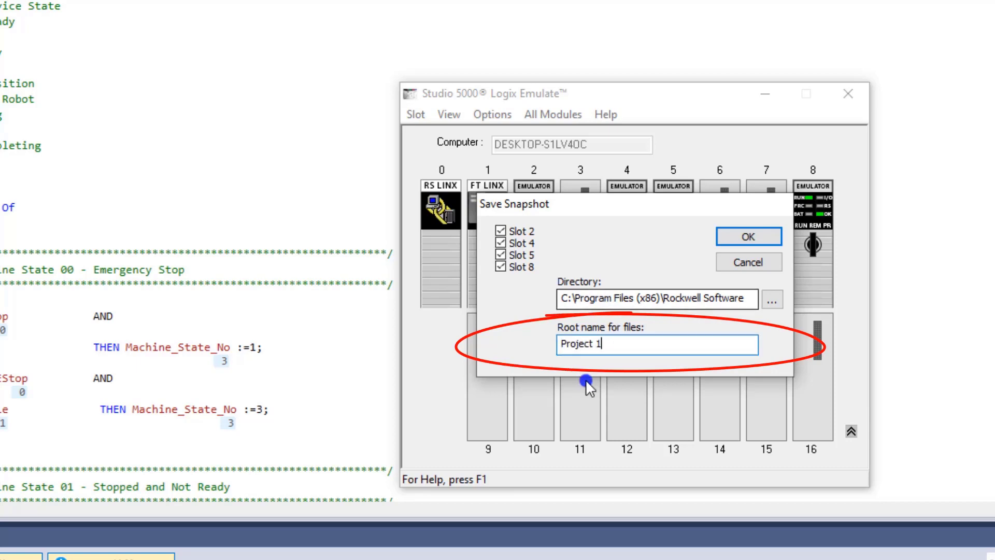
{"action": "left_click_drag", "start_coordinate": [630, 348], "coordinate": [549, 352]}
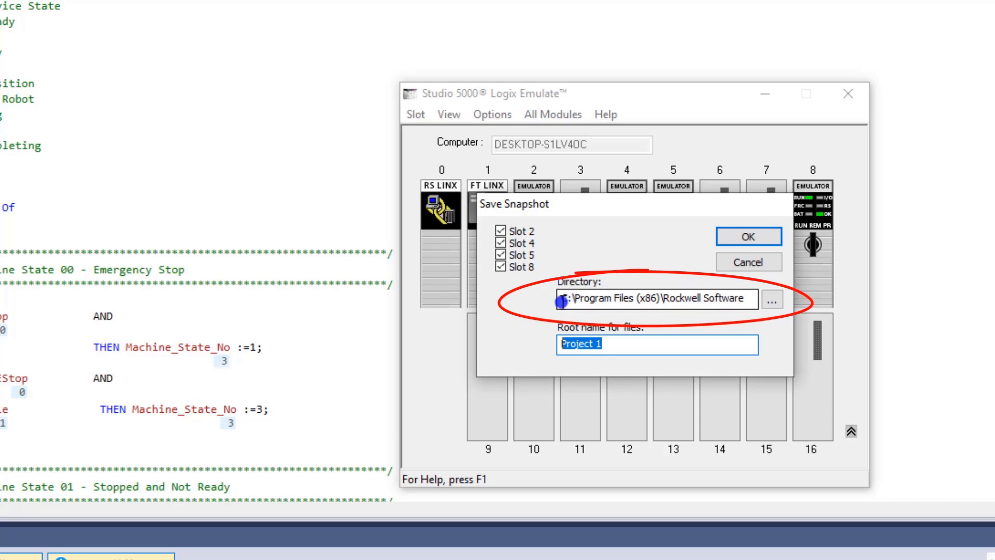
Copy the snapshot directory path, then save, allowing processor halt and dismissing the svslot08.acd error.
{"action": "left_click_drag", "start_coordinate": [559, 299], "coordinate": [747, 298]}
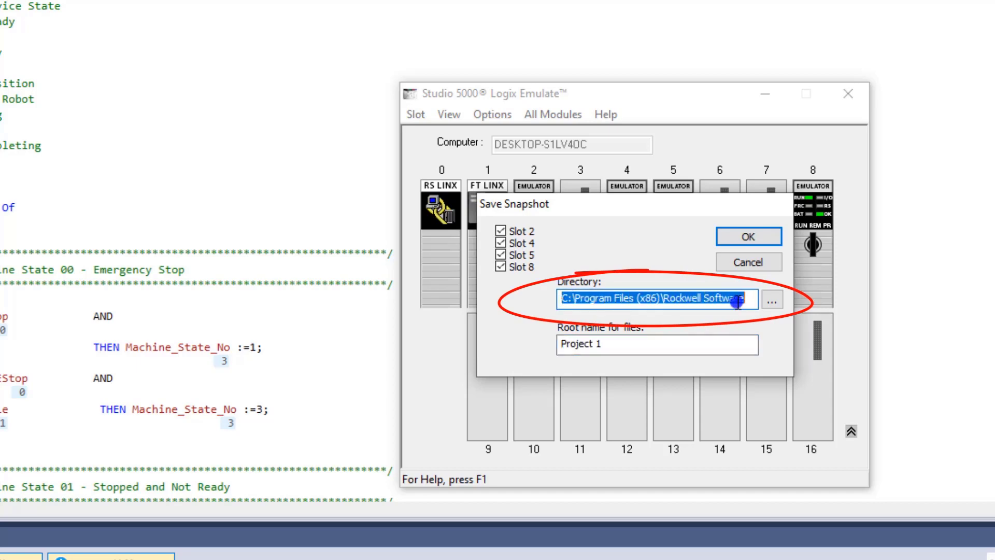
{"action": "right_click", "coordinate": [740, 299]}
{"action": "left_click", "coordinate": [757, 355]}
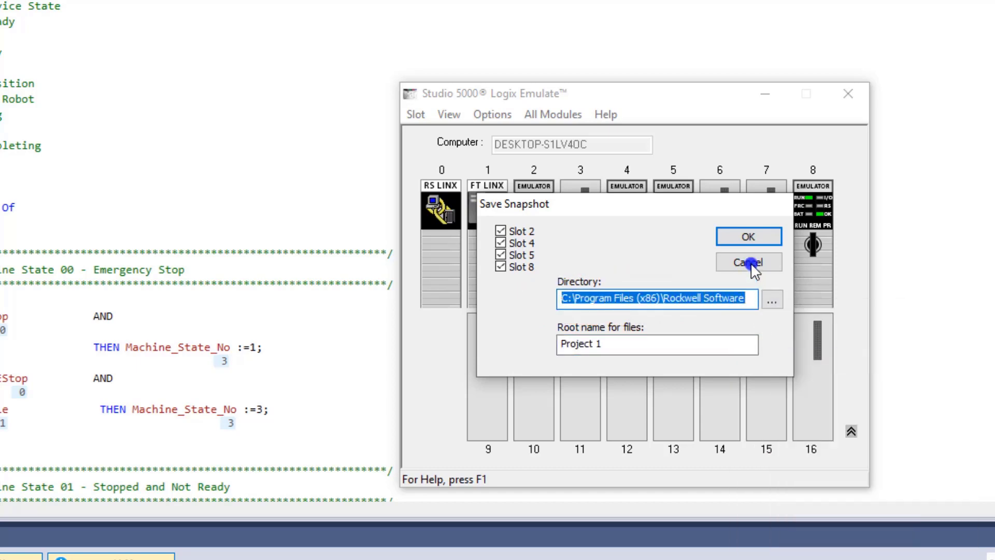
{"action": "left_click", "coordinate": [737, 236]}
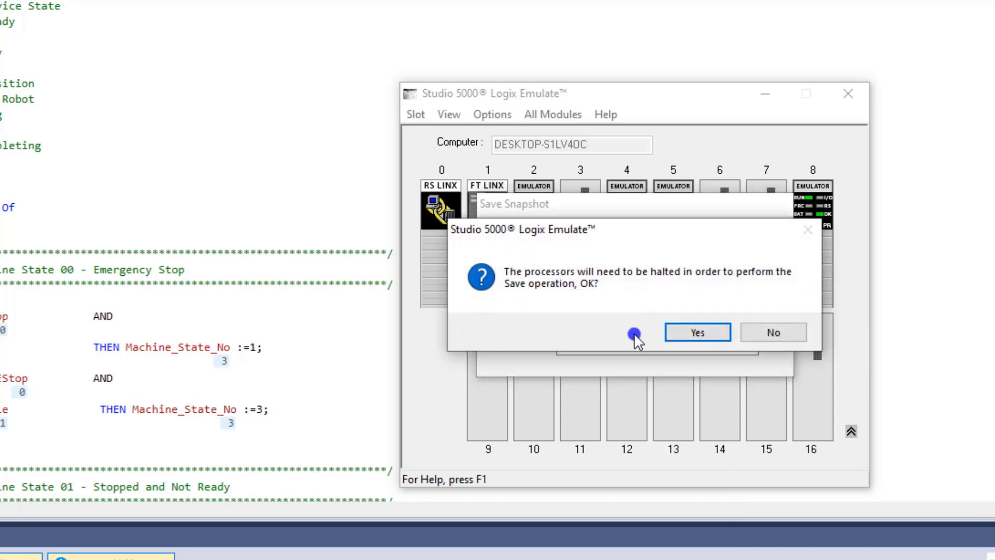
{"action": "left_click", "coordinate": [697, 332]}
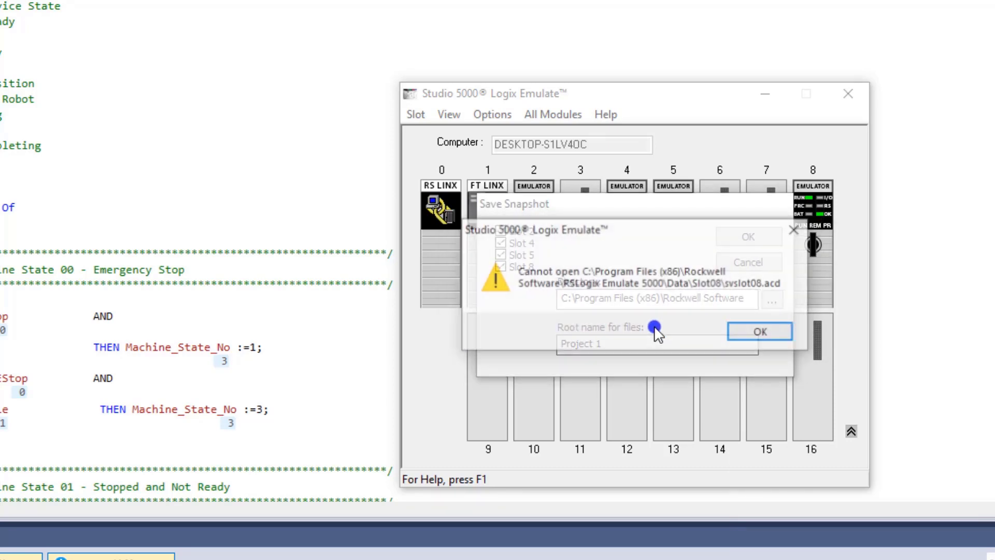
{"action": "left_click", "coordinate": [755, 335]}
Open Restore from Snapshot for all modules, then cancel it.
{"action": "left_click", "coordinate": [553, 114]}
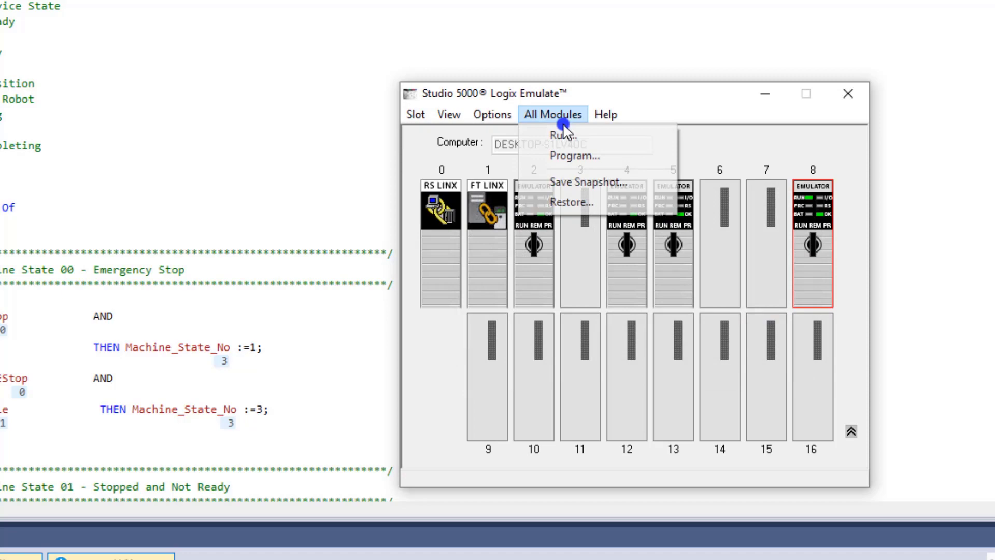
{"action": "left_click", "coordinate": [578, 200]}
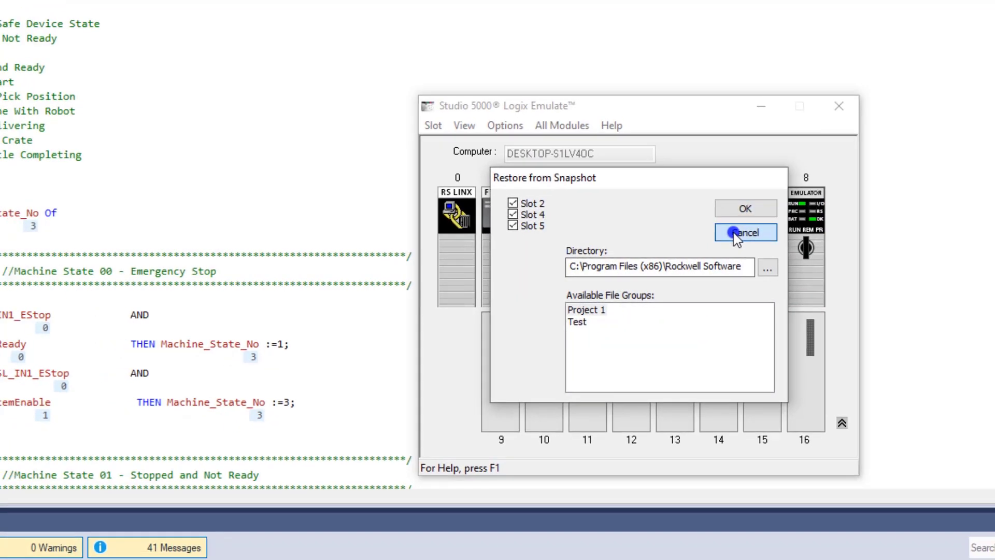
{"action": "left_click", "coordinate": [748, 228]}
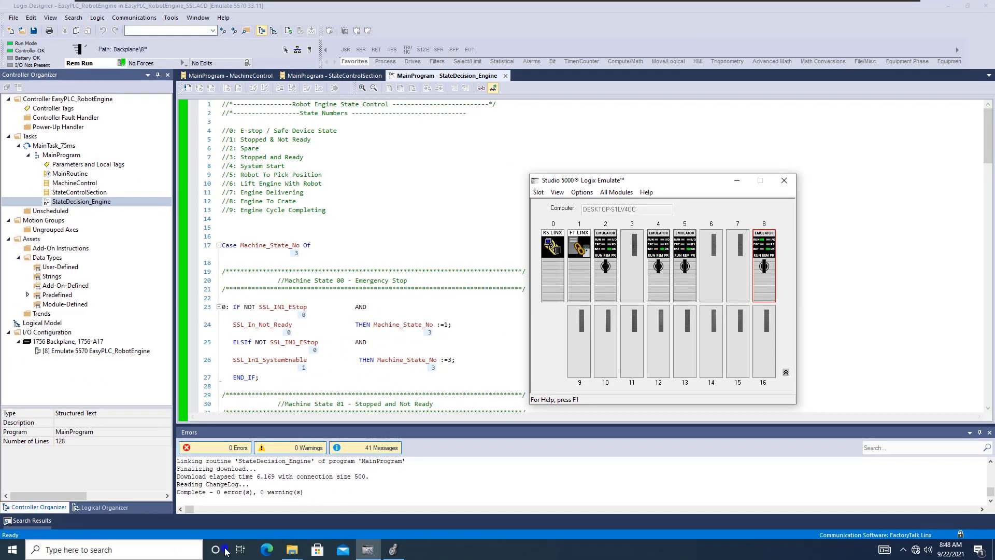
{"action": "left_click", "coordinate": [292, 550]}
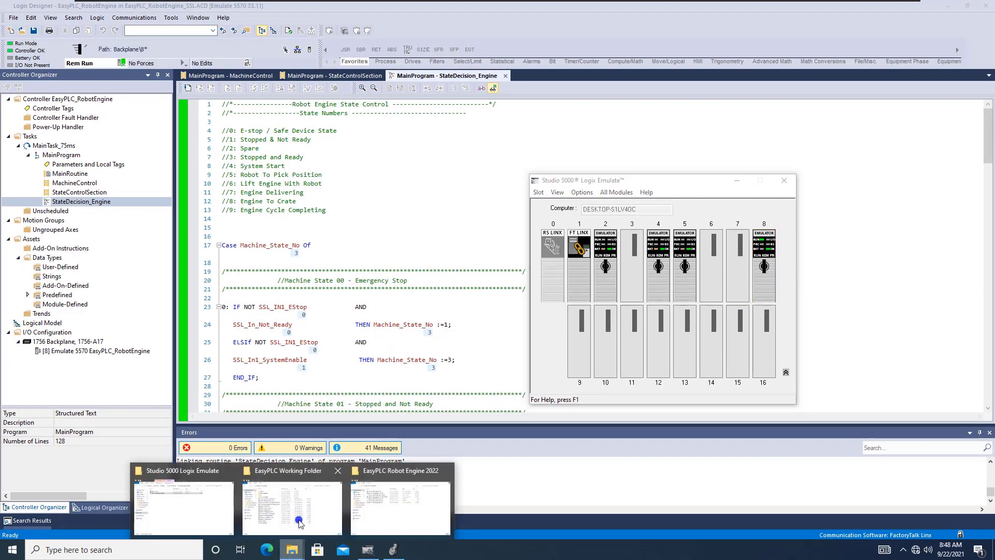
Open a new File Explorer window at the pasted Rockwell Software folder path.
{"action": "right_click", "coordinate": [292, 550]}
{"action": "left_click", "coordinate": [311, 492]}
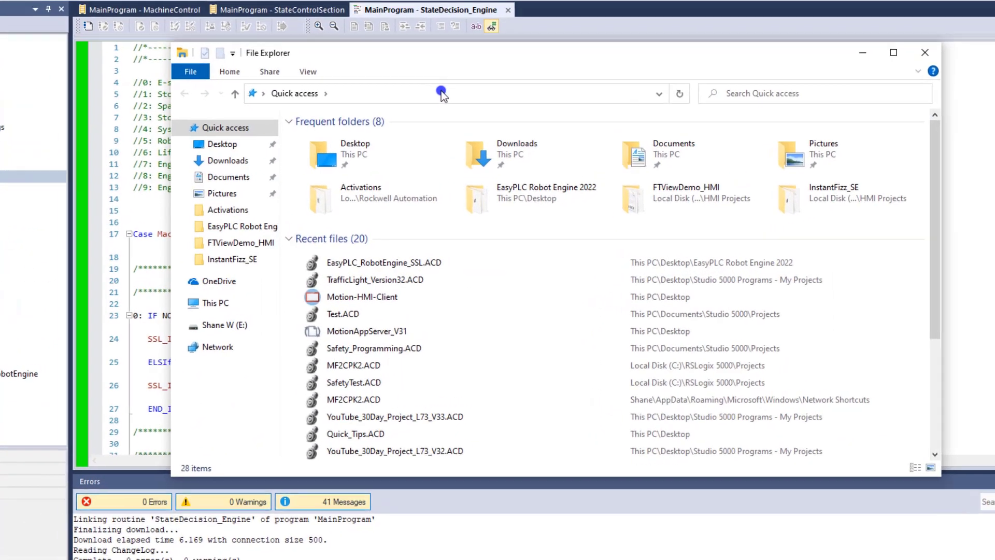
{"action": "left_click", "coordinate": [453, 129]}
{"action": "right_click", "coordinate": [453, 129]}
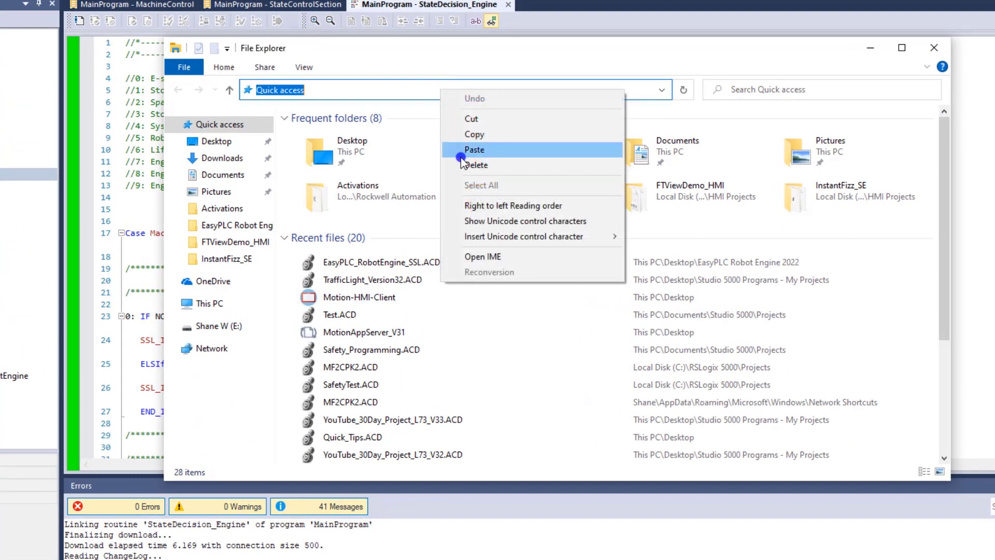
{"action": "left_click", "coordinate": [474, 150]}
{"action": "key", "text": "Return"}
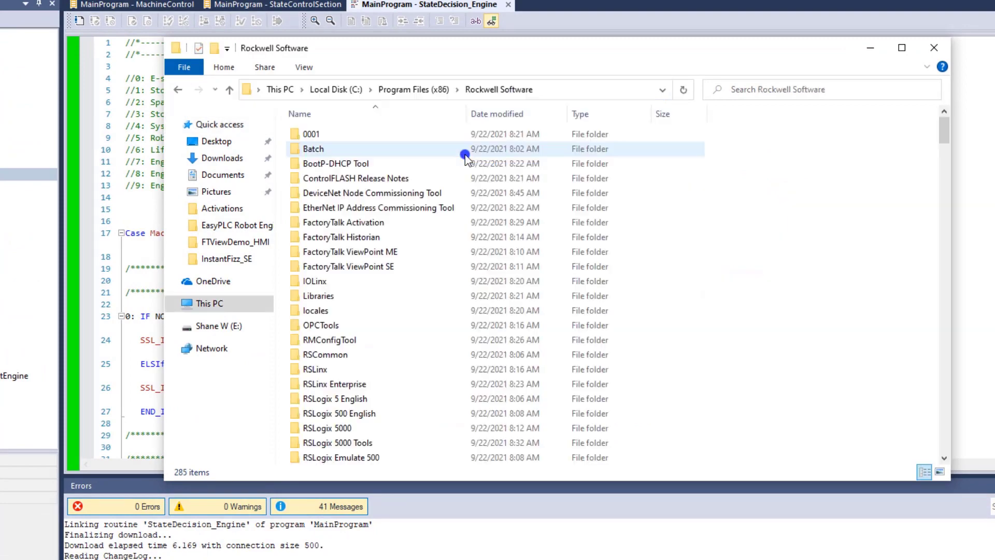
Find and select the Project 1_Slot2, Slot4 and Slot5_Ver33.acd snapshot files.
{"action": "scroll", "coordinate": [407, 218], "scroll_direction": "down", "scroll_amount": 4}
{"action": "scroll", "coordinate": [373, 249], "scroll_direction": "down", "scroll_amount": 15}
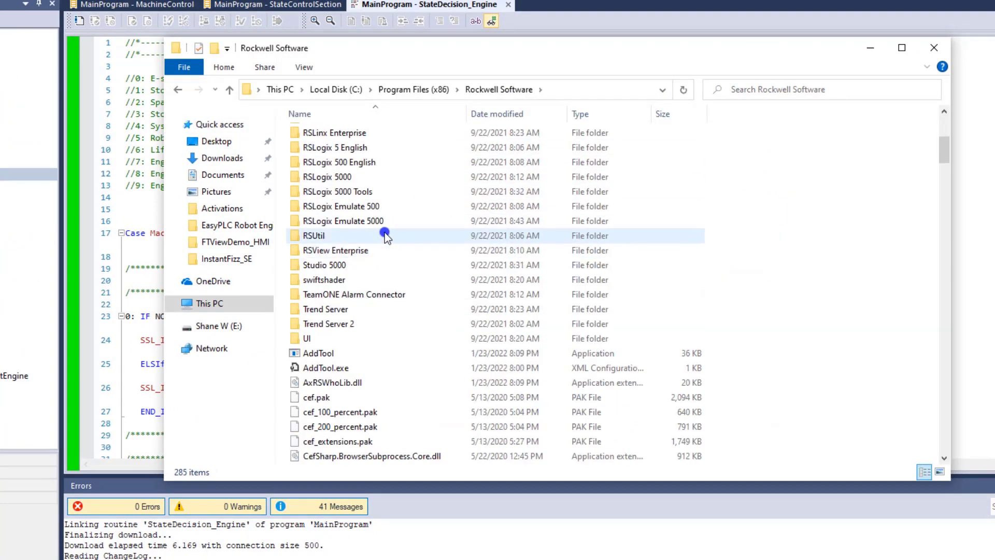
{"action": "scroll", "coordinate": [382, 244], "scroll_direction": "down", "scroll_amount": 20}
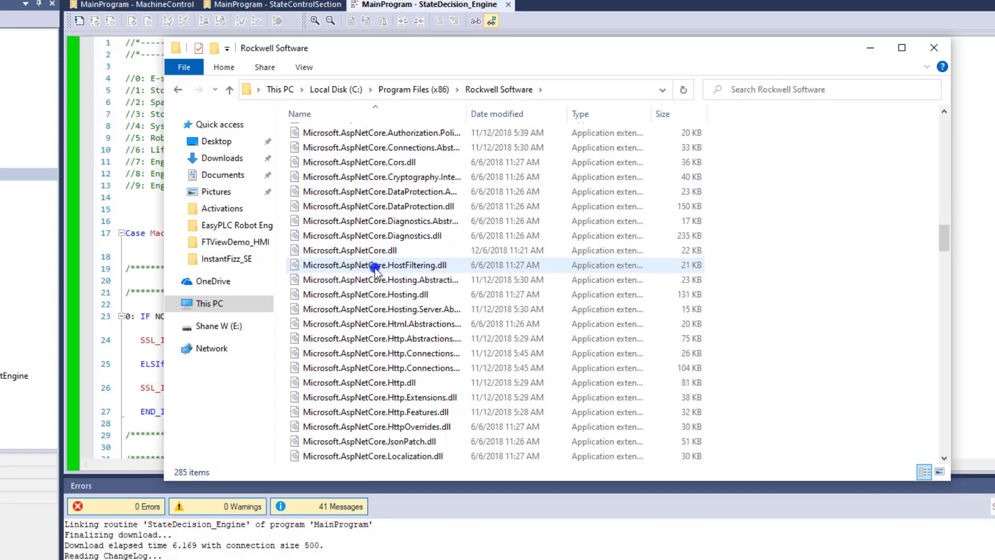
{"action": "scroll", "coordinate": [360, 356], "scroll_direction": "down", "scroll_amount": 9}
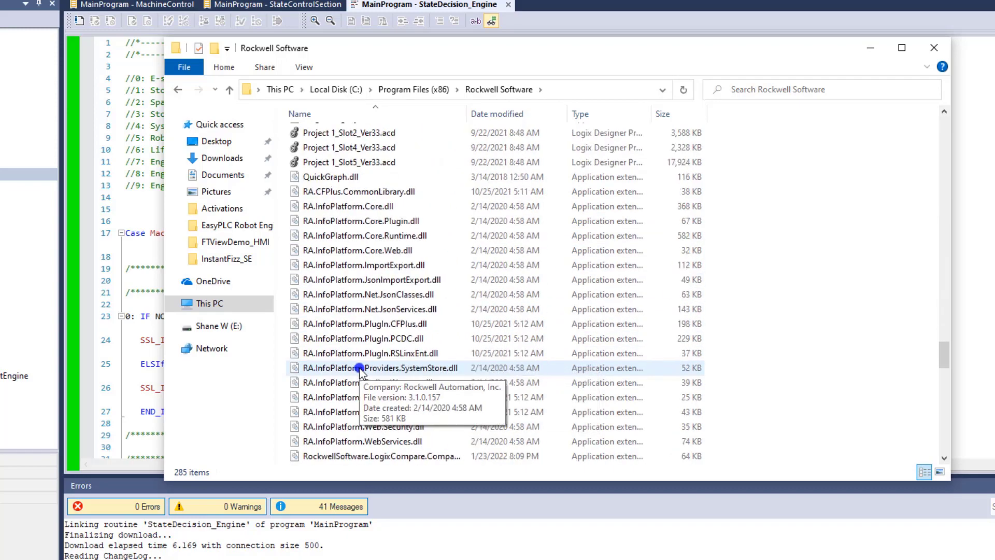
{"action": "scroll", "coordinate": [358, 337], "scroll_direction": "up", "scroll_amount": 4}
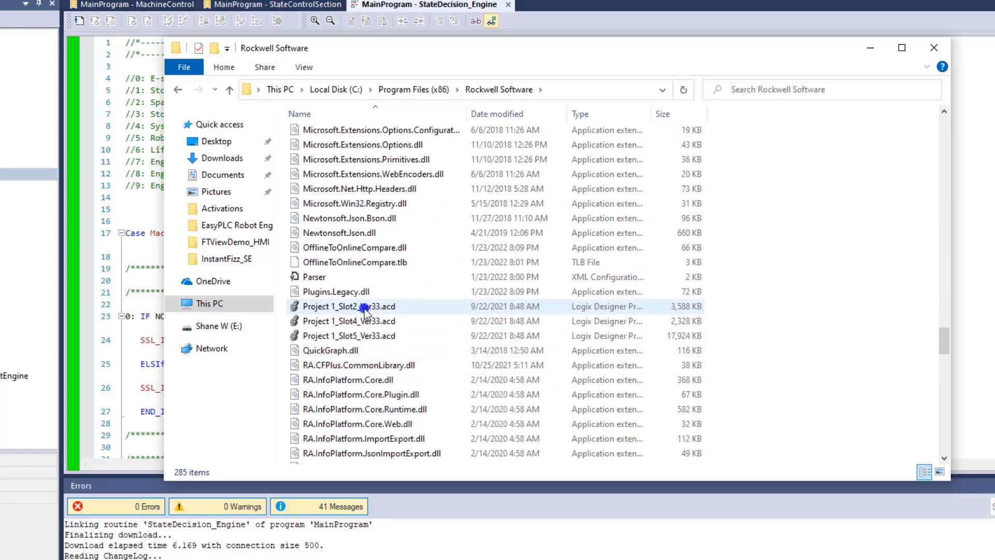
{"action": "left_click", "coordinate": [364, 308]}
{"action": "left_click", "coordinate": [363, 321]}
{"action": "left_click", "coordinate": [363, 335]}
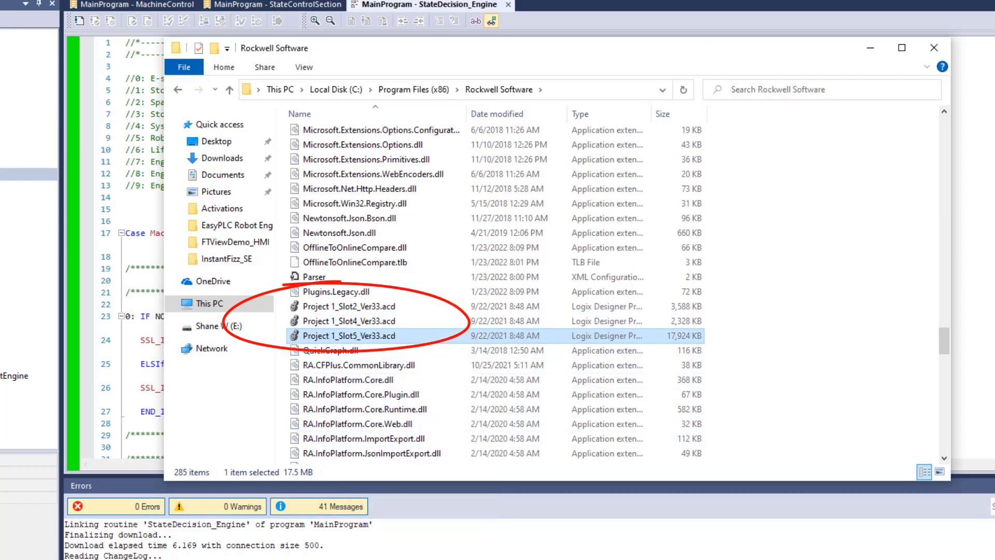
Bring the Logix Emulate chassis window alongside and scroll through it.
{"action": "key", "text": "alt+Tab"}
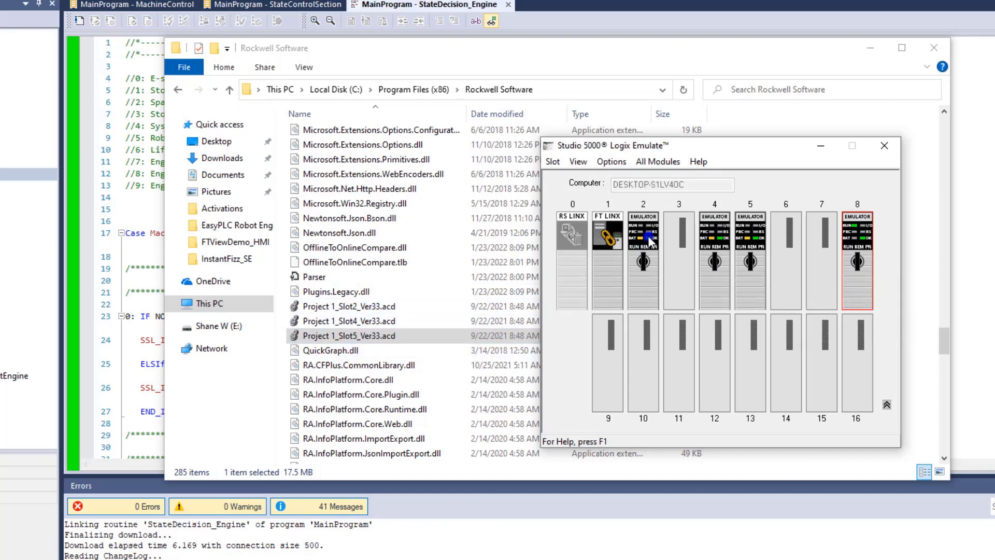
{"action": "mouse_move", "coordinate": [649, 242]}
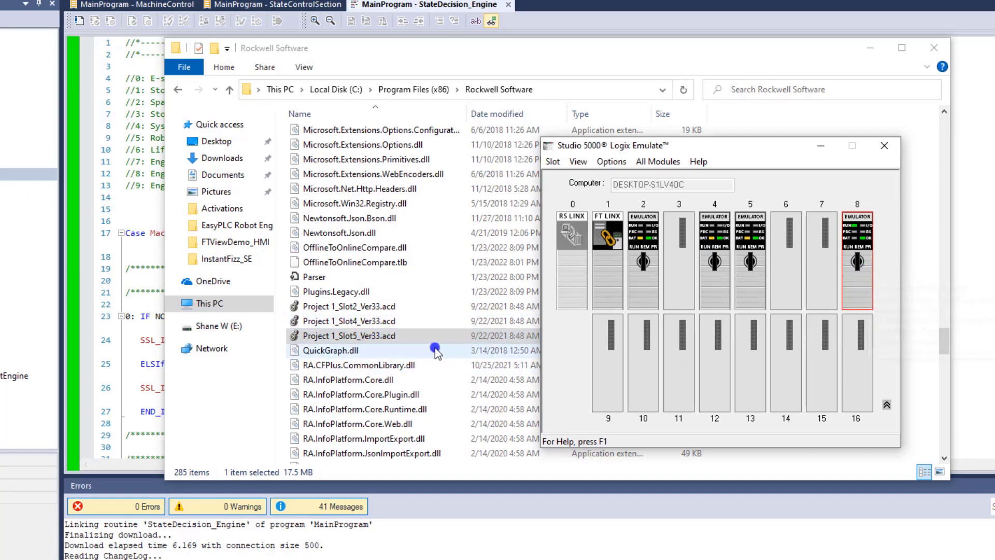
{"action": "scroll", "coordinate": [435, 353], "scroll_direction": "down", "scroll_amount": 16}
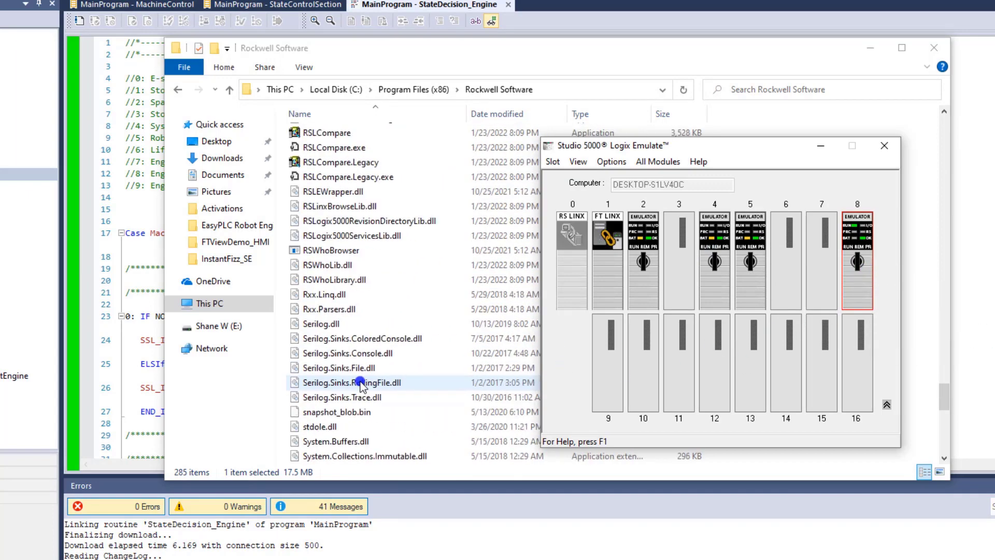
{"action": "scroll", "coordinate": [361, 387], "scroll_direction": "down", "scroll_amount": 12}
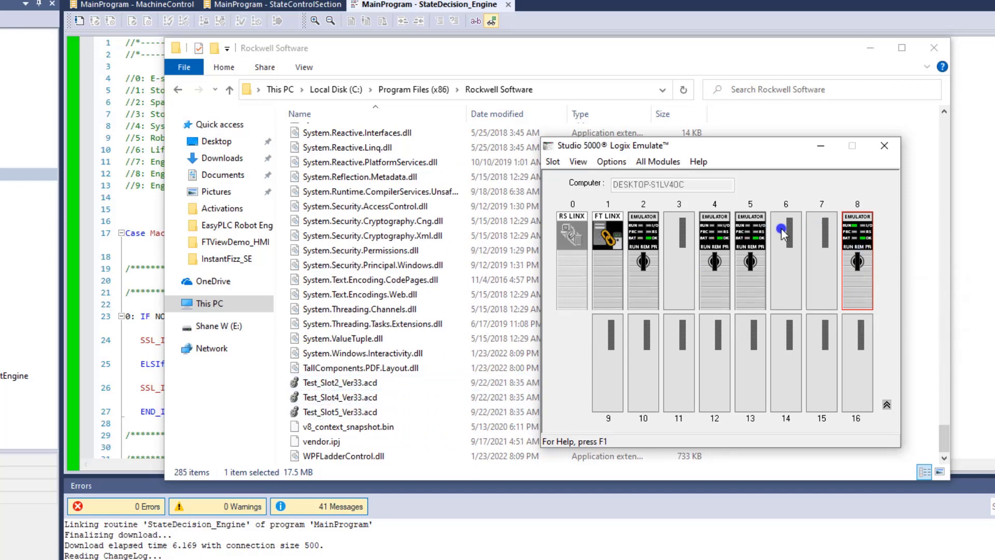
Save an All Modules snapshot with root name Project 2, allowing halt and dismissing the slot 8 warning.
{"action": "left_click", "coordinate": [654, 163]}
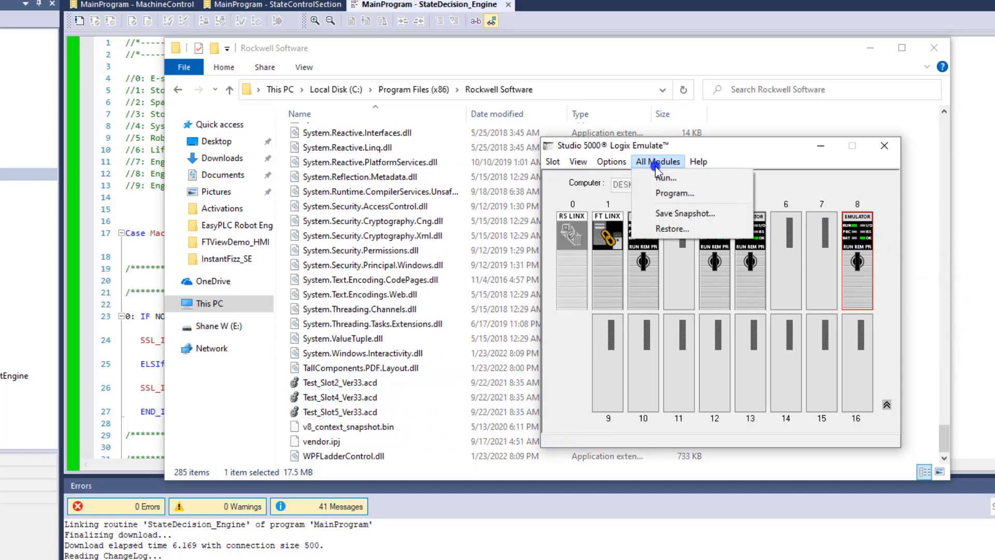
{"action": "left_click", "coordinate": [674, 214]}
{"action": "left_click", "coordinate": [712, 335]}
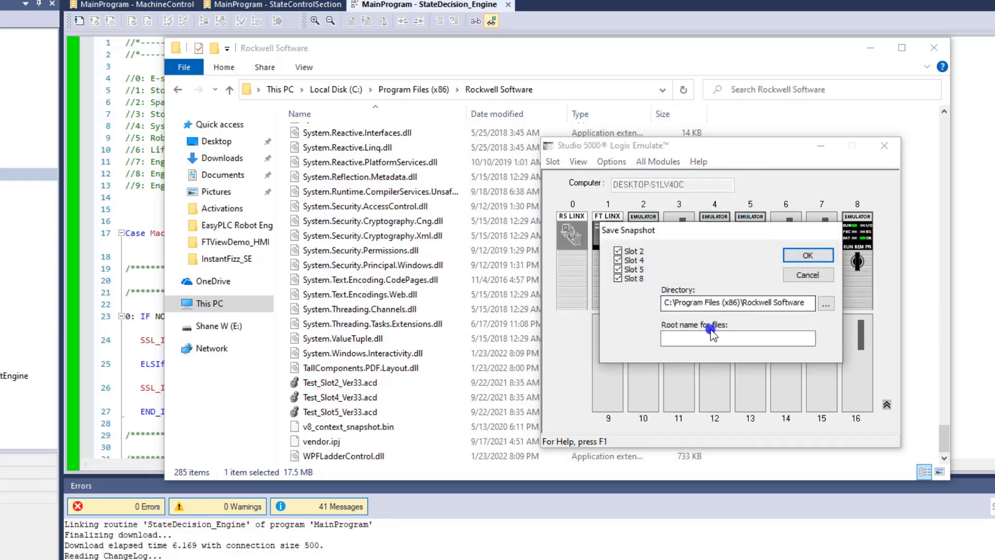
{"action": "left_click", "coordinate": [749, 337]}
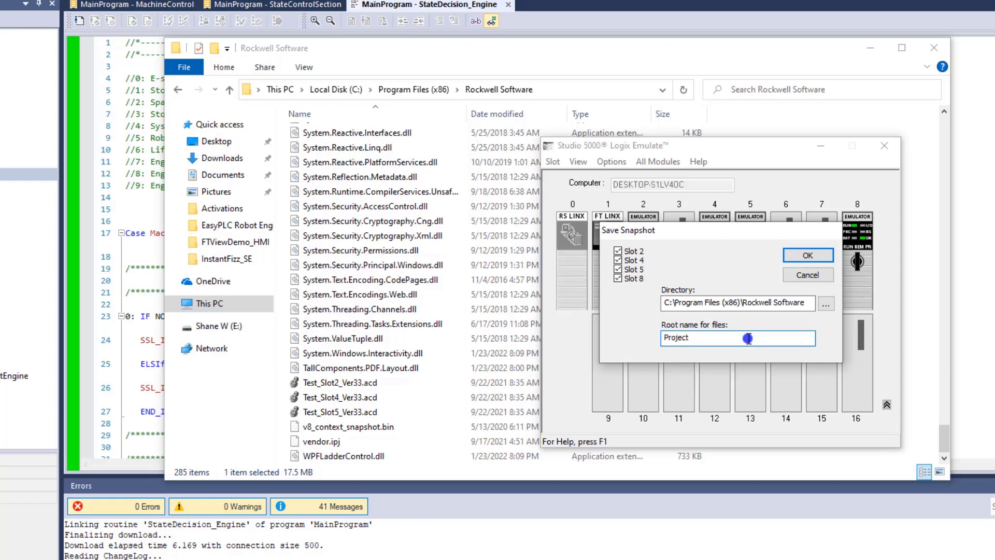
{"action": "left_click", "coordinate": [788, 255]}
{"action": "left_click", "coordinate": [762, 330]}
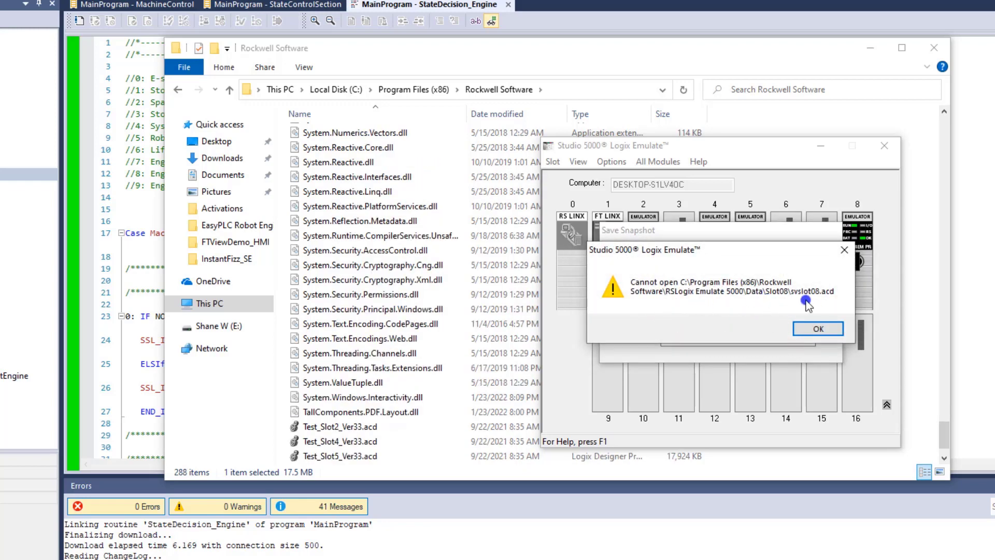
{"action": "left_click", "coordinate": [815, 329]}
{"action": "mouse_move", "coordinate": [855, 238]}
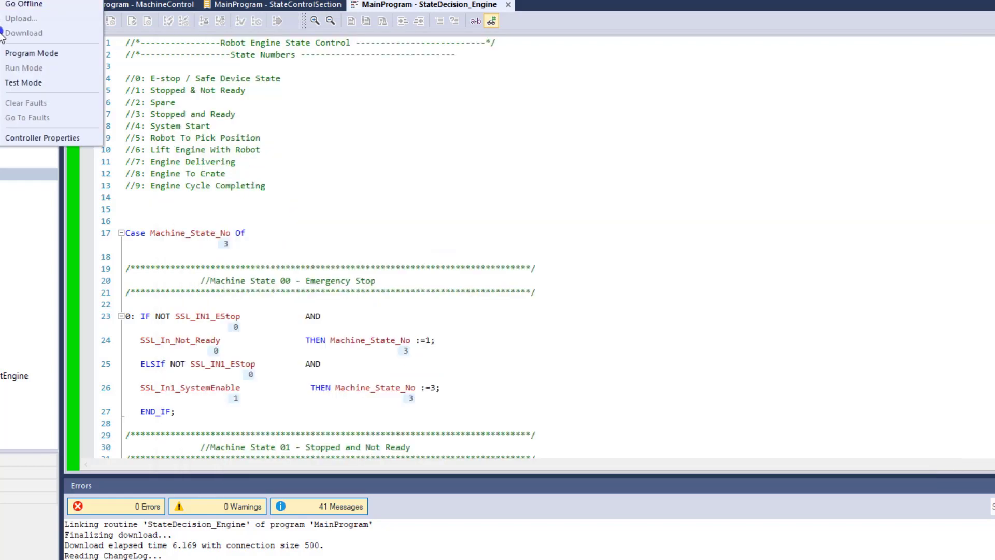
Put the controller in Program mode and return to the Logix Emulate chassis window.
{"action": "left_click", "coordinate": [27, 54]}
{"action": "key", "text": "alt+Tab"}
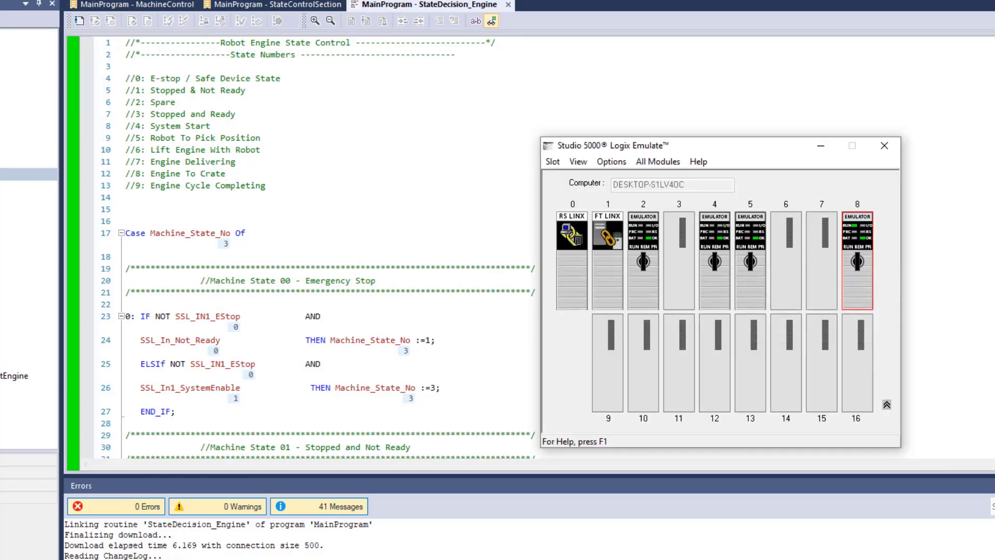
Check the Project 2_Slot2 and Slot5_Ver33.acd files in Rockwell Software, then minimize the folder.
{"action": "left_click", "coordinate": [451, 542]}
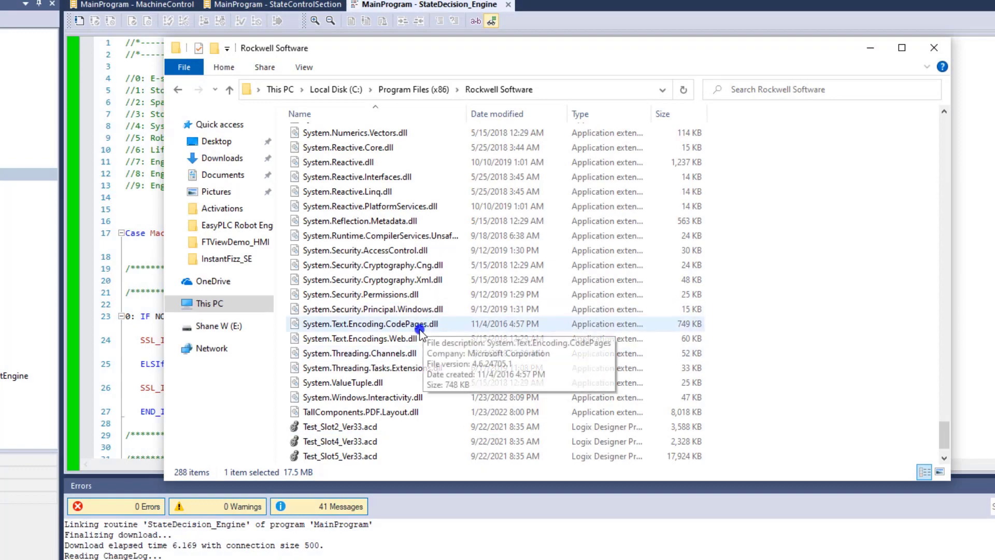
{"action": "scroll", "coordinate": [409, 291], "scroll_direction": "up", "scroll_amount": 4}
{"action": "scroll", "coordinate": [407, 295], "scroll_direction": "down", "scroll_amount": 5}
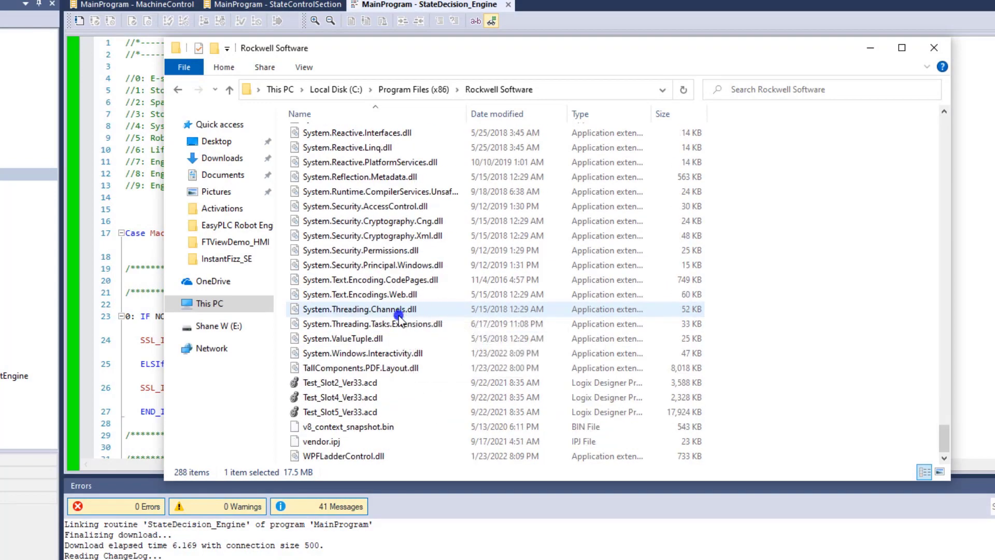
{"action": "scroll", "coordinate": [396, 315], "scroll_direction": "up", "scroll_amount": 20}
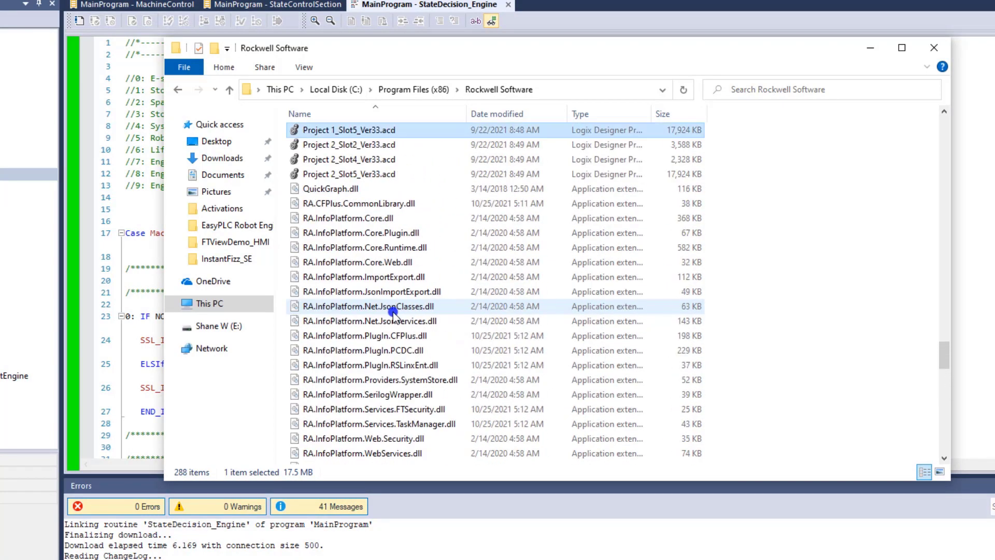
{"action": "scroll", "coordinate": [394, 312], "scroll_direction": "up", "scroll_amount": 4}
{"action": "left_click", "coordinate": [357, 321]}
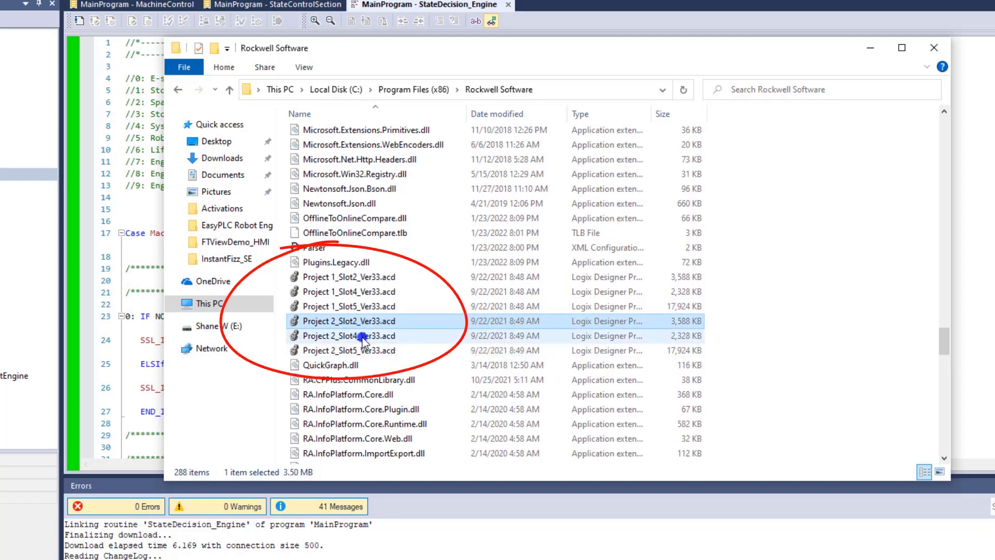
{"action": "left_click", "coordinate": [358, 351]}
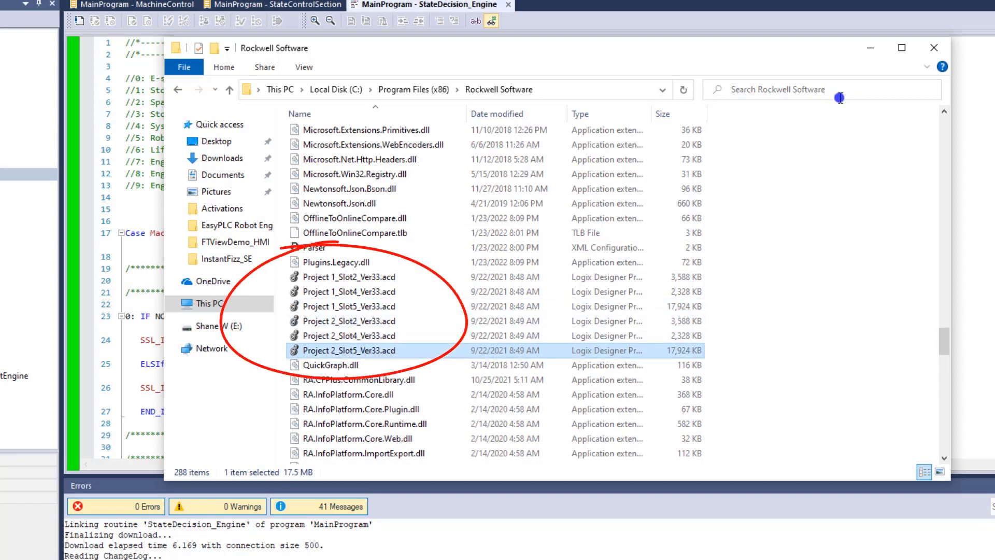
{"action": "left_click", "coordinate": [871, 47]}
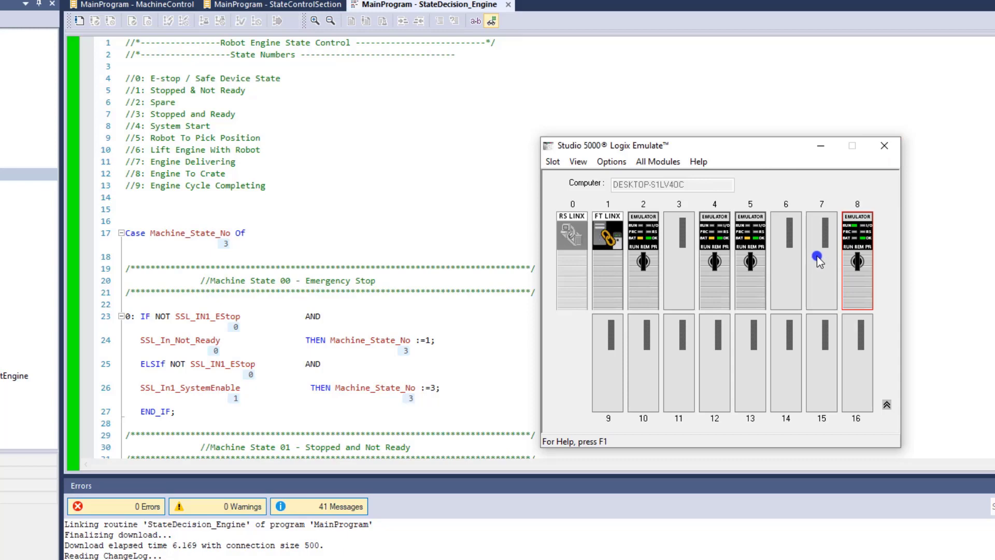
Try deleting the slot 8 emulator module and dismiss the 'module can not be removed' error.
{"action": "key", "text": "Delete"}
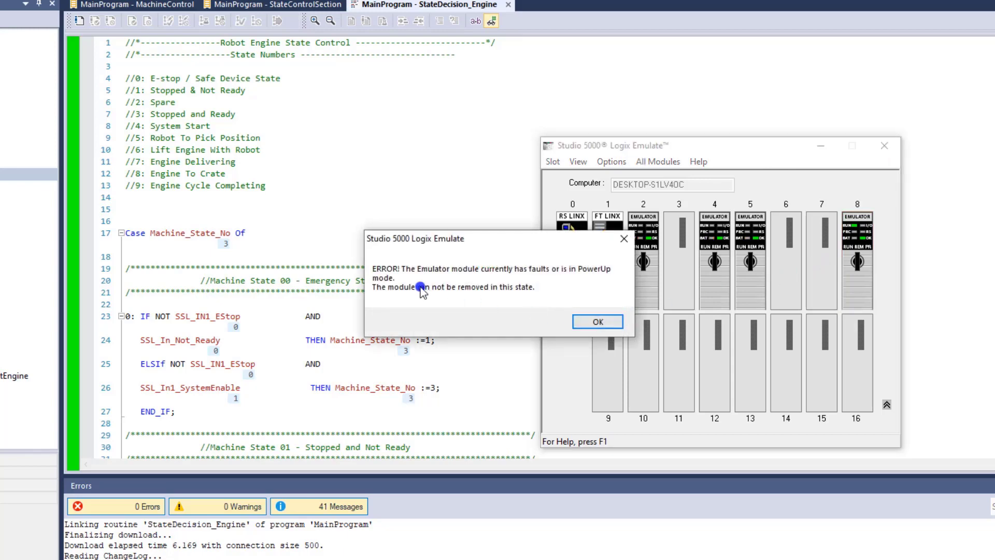
{"action": "left_click", "coordinate": [582, 321]}
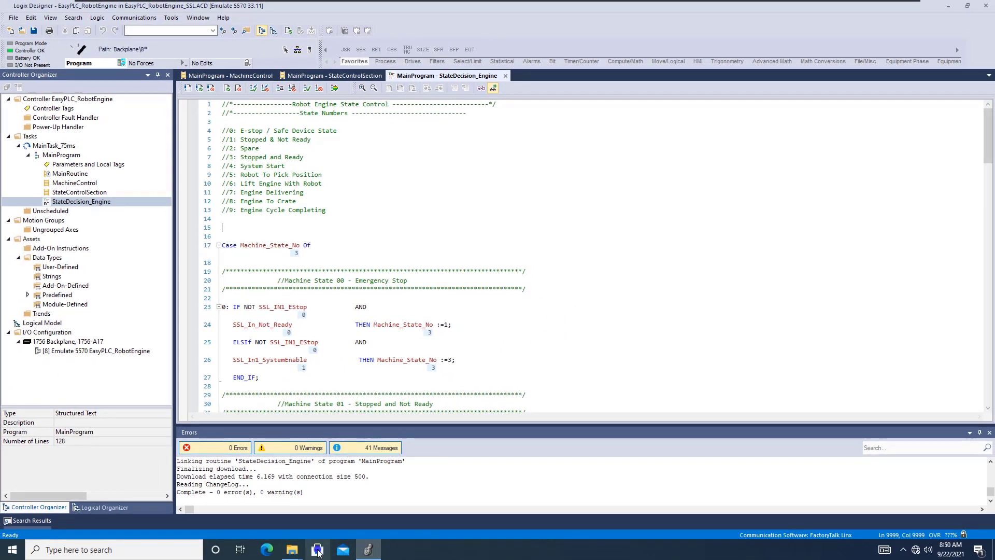
Launch Studio 5000 Logix Emulate from its Start Menu shortcut folder and allow EmuLogix5868 to run.
{"action": "mouse_move", "coordinate": [292, 551]}
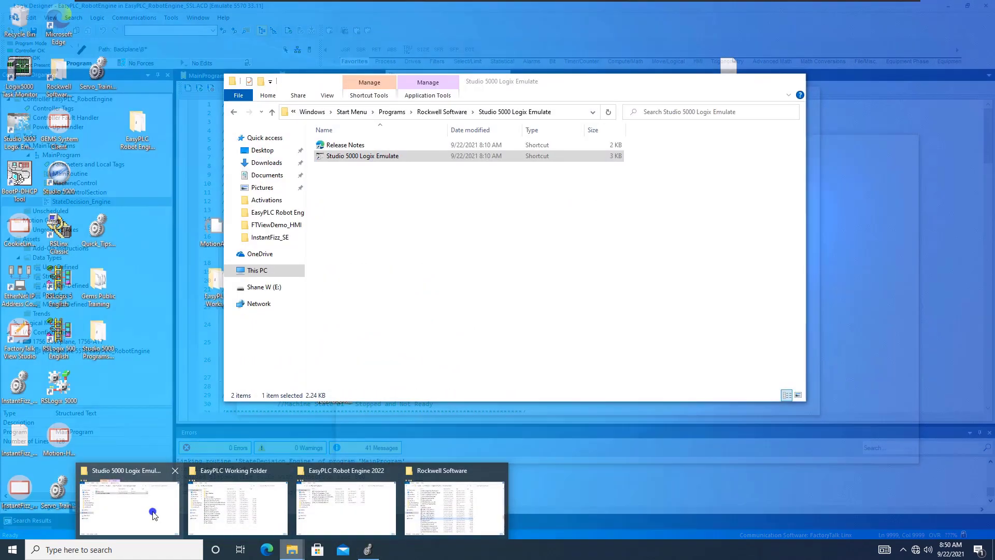
{"action": "left_click", "coordinate": [153, 515]}
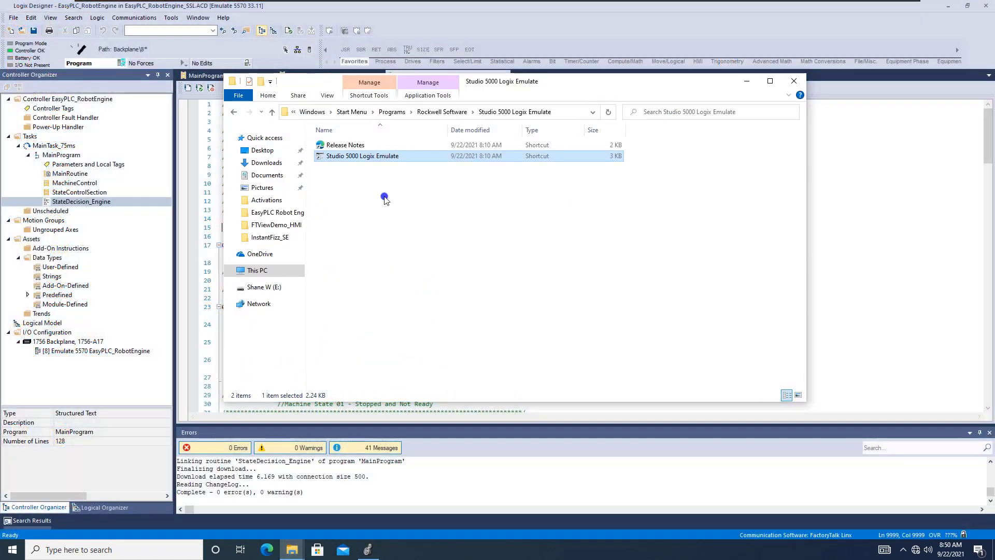
{"action": "double_click", "coordinate": [389, 155]}
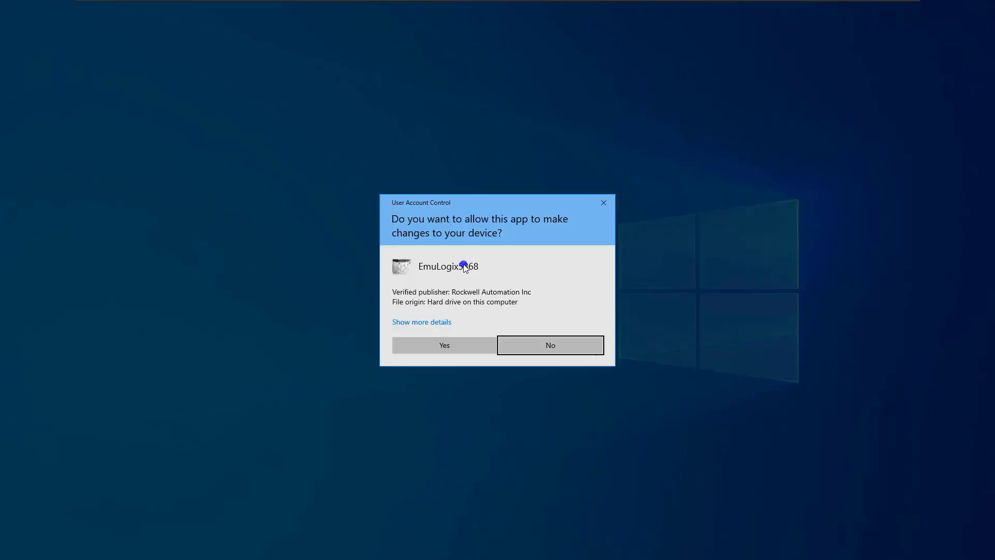
{"action": "left_click", "coordinate": [465, 345]}
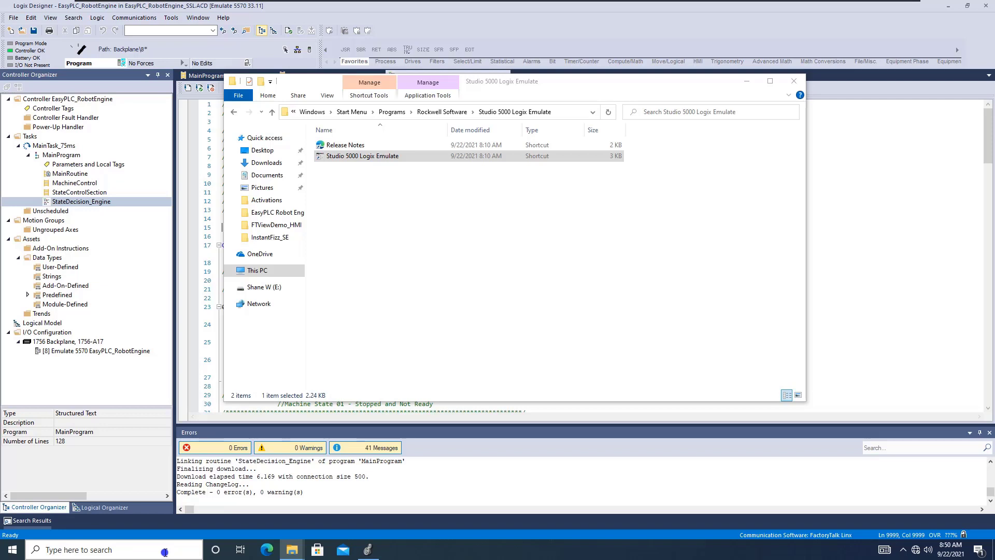
Search 'task' to open Task Manager and scroll to the EmuLogix5868 processes.
{"action": "left_click", "coordinate": [160, 551]}
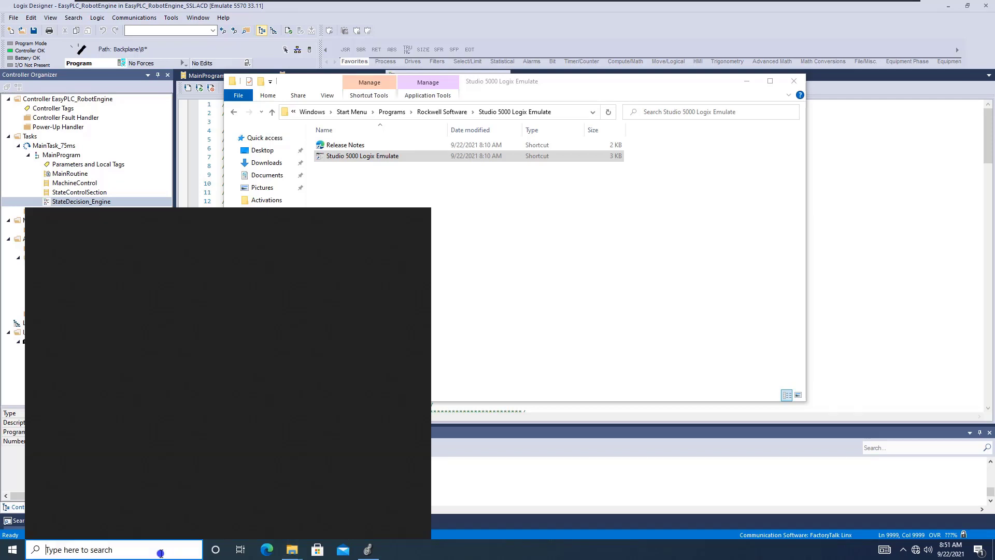
{"action": "type", "text": "task"}
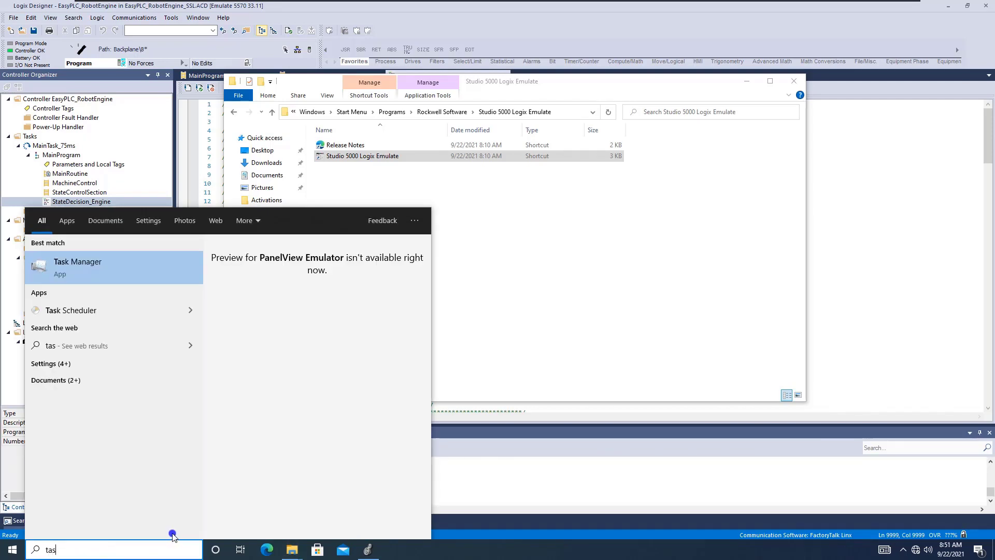
{"action": "left_click", "coordinate": [123, 273]}
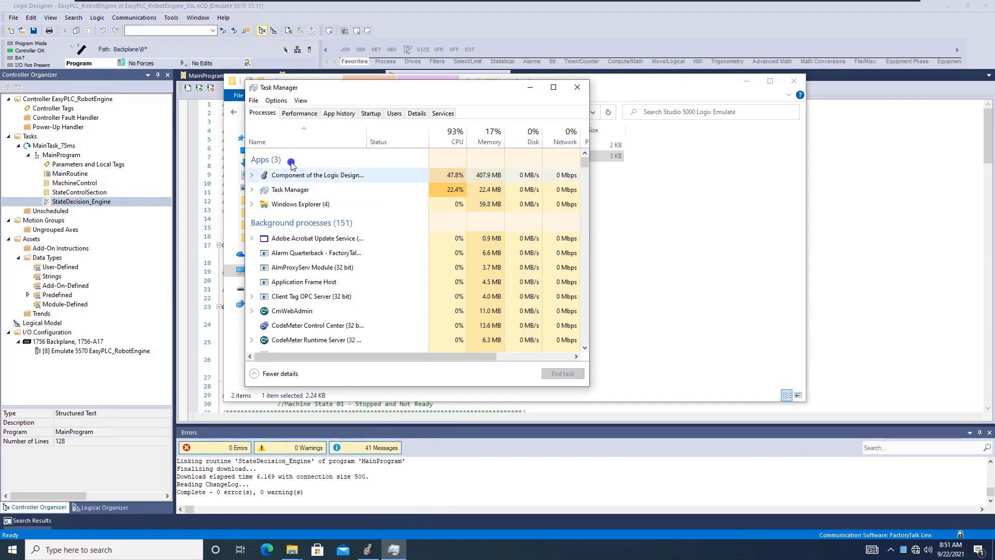
{"action": "scroll", "coordinate": [305, 241], "scroll_direction": "down", "scroll_amount": 5}
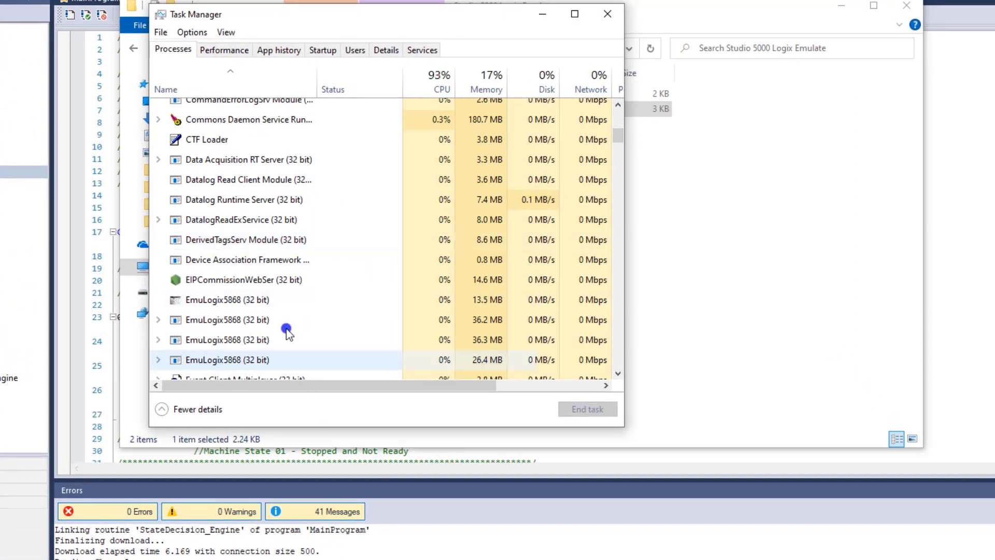
{"action": "scroll", "coordinate": [233, 231], "scroll_direction": "down", "scroll_amount": 1}
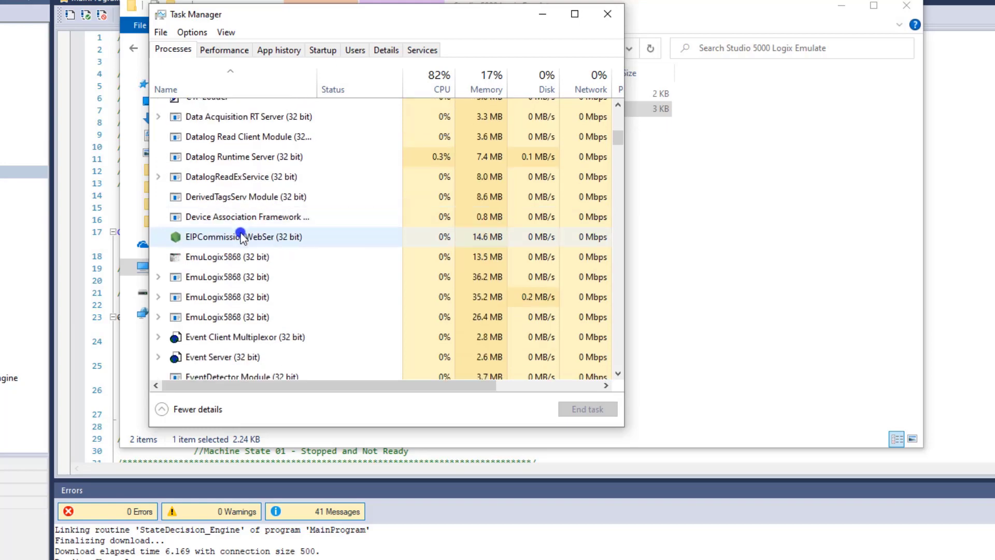
End both EmuLogix5868 processes and close Task Manager.
{"action": "right_click", "coordinate": [228, 261]}
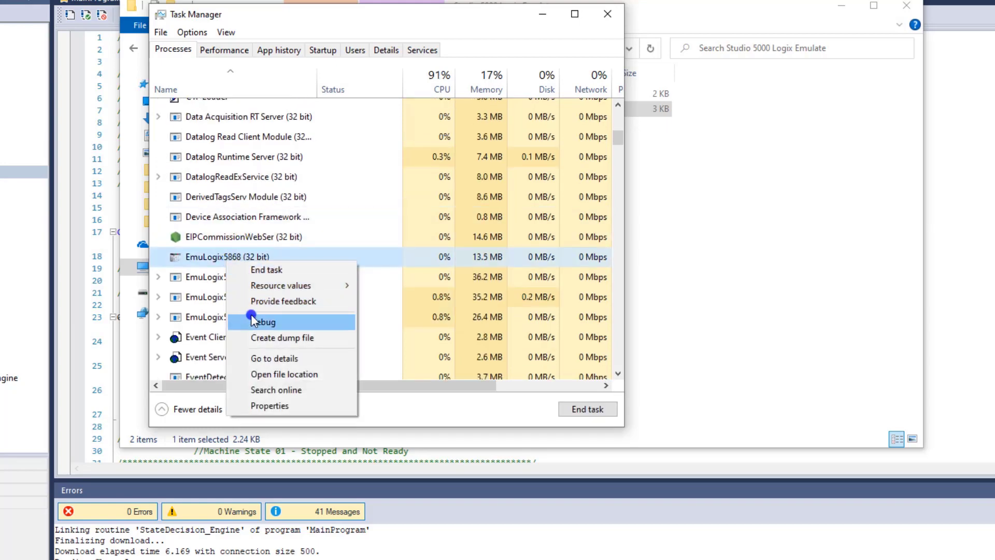
{"action": "left_click", "coordinate": [244, 270]}
{"action": "right_click", "coordinate": [255, 260]}
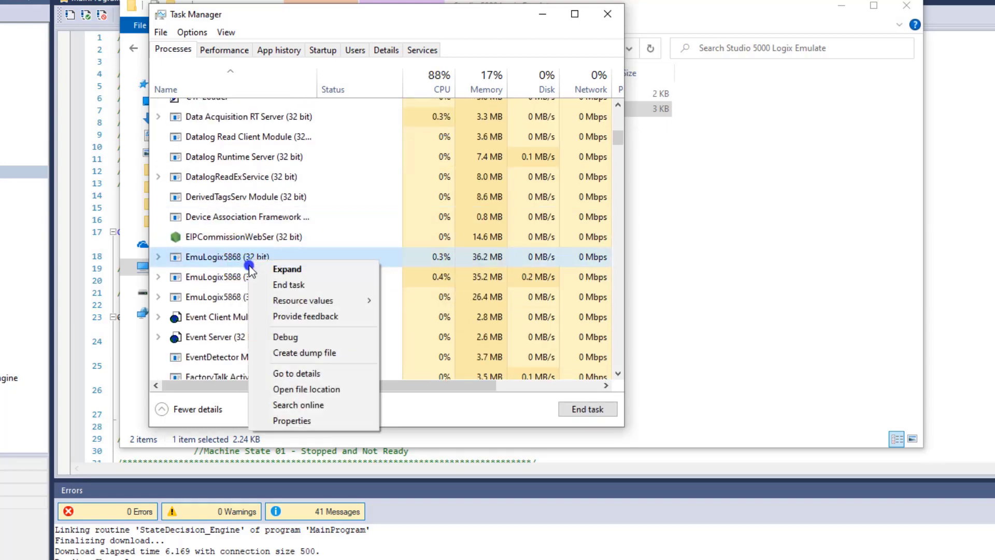
{"action": "left_click", "coordinate": [261, 281]}
{"action": "right_click", "coordinate": [237, 259]}
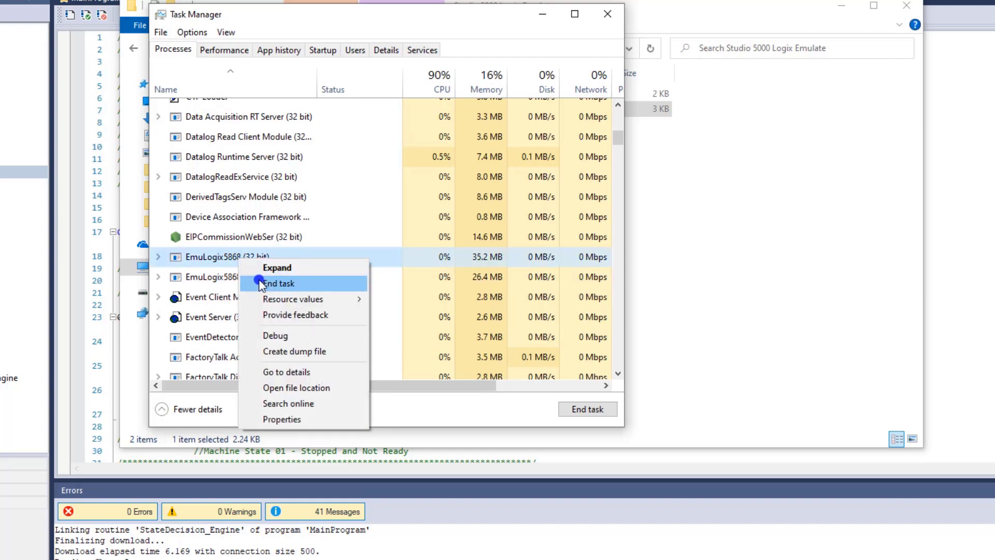
{"action": "left_click", "coordinate": [249, 275]}
{"action": "right_click", "coordinate": [249, 259]}
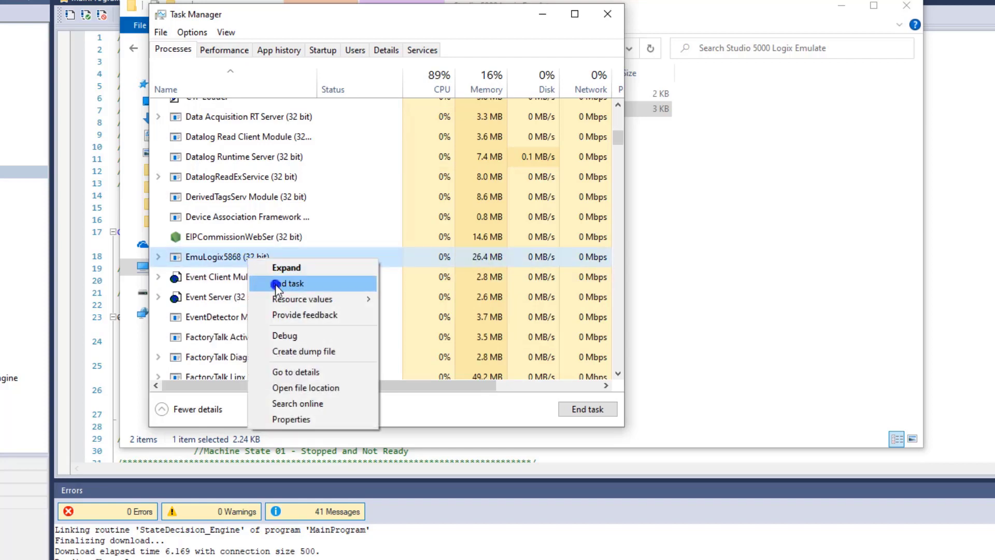
{"action": "left_click", "coordinate": [277, 284]}
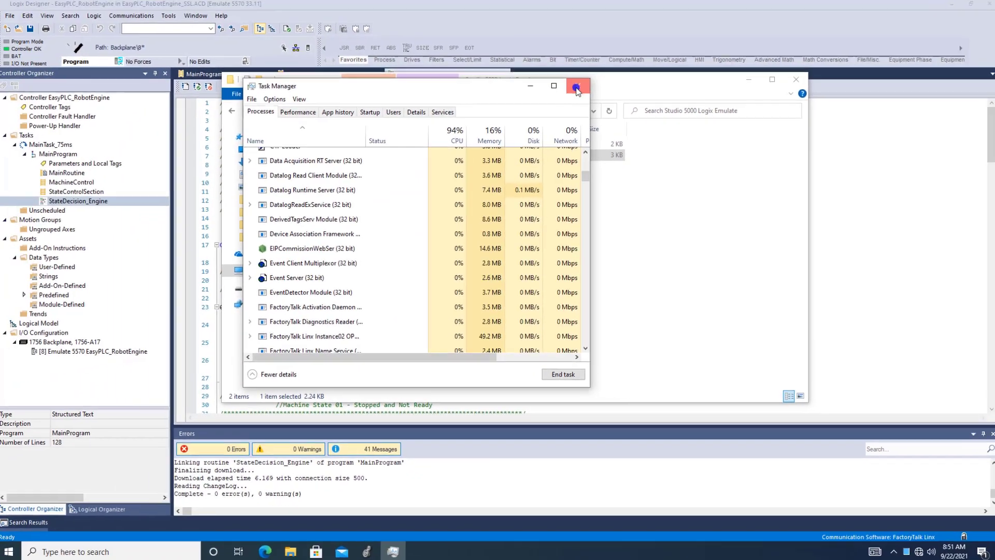
{"action": "left_click", "coordinate": [597, 38]}
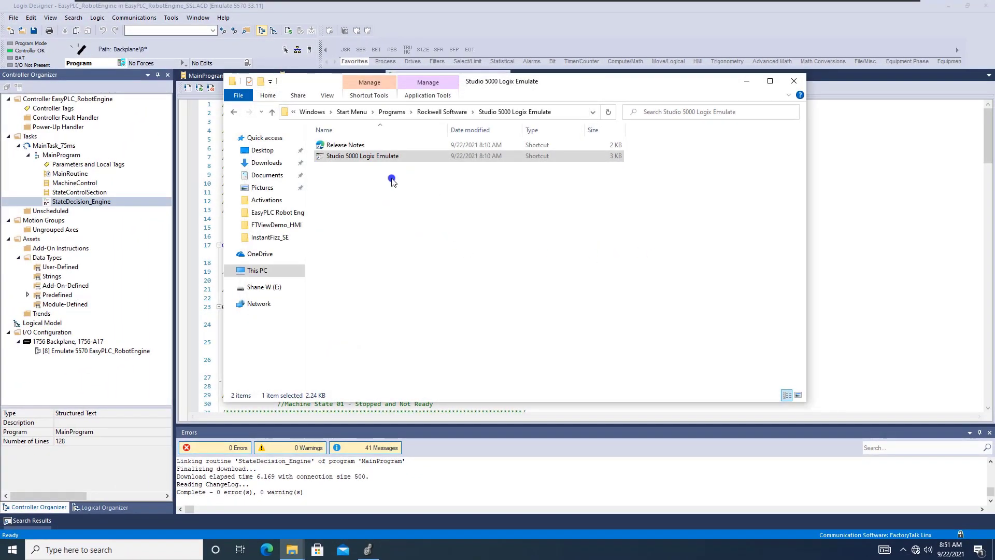
Relaunch Studio 5000 Logix Emulate from its shortcut and approve the User Account Control prompt.
{"action": "double_click", "coordinate": [382, 156]}
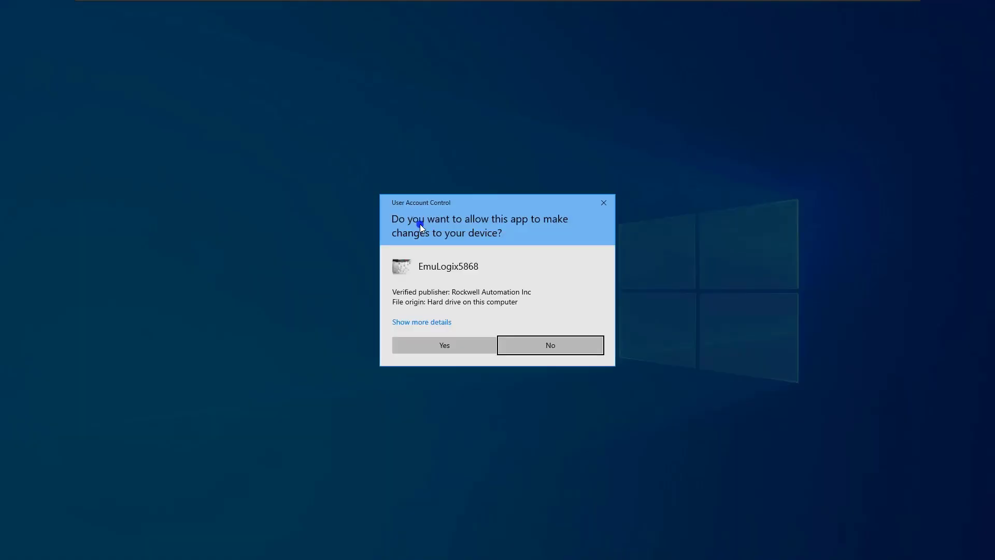
{"action": "left_click", "coordinate": [445, 345]}
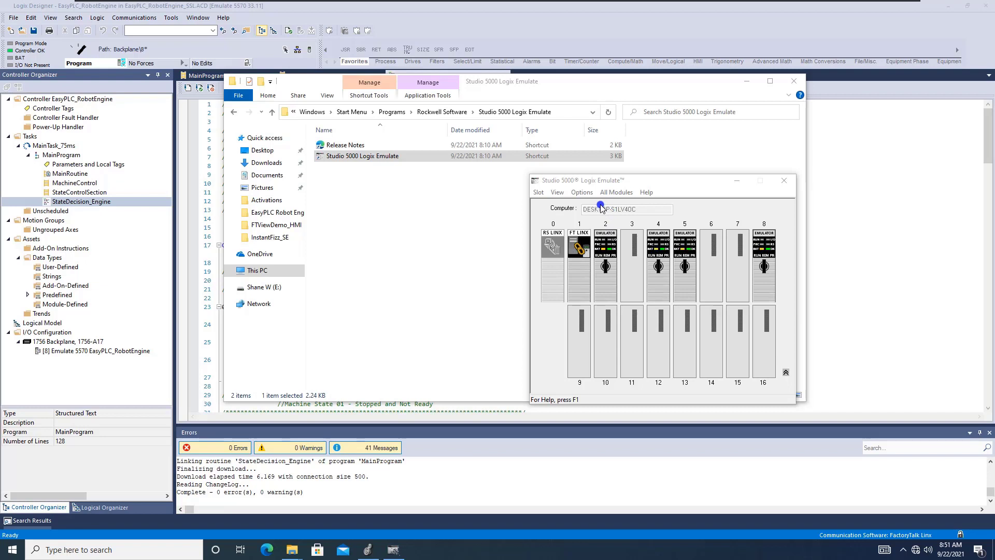
{"action": "left_click", "coordinate": [614, 194]}
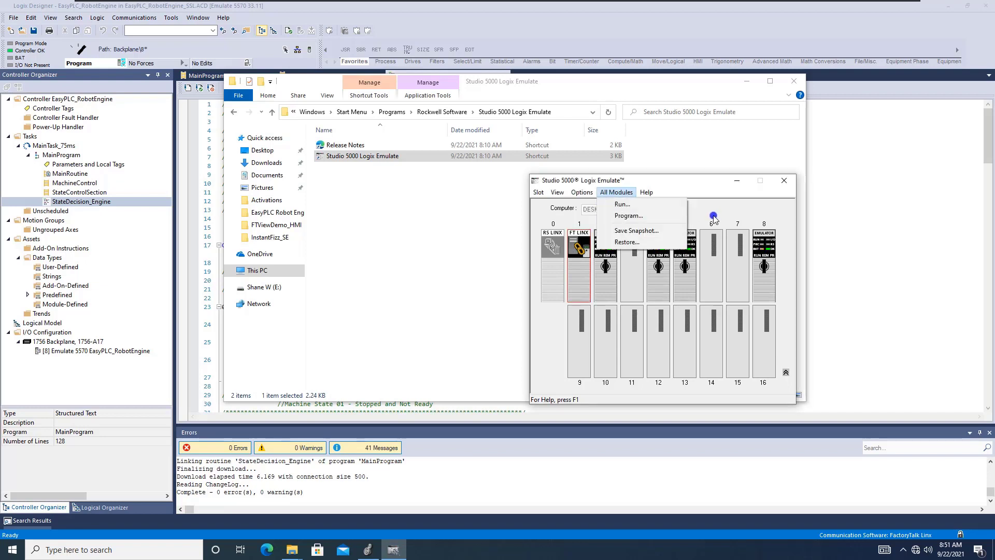
{"action": "left_click", "coordinate": [643, 231]}
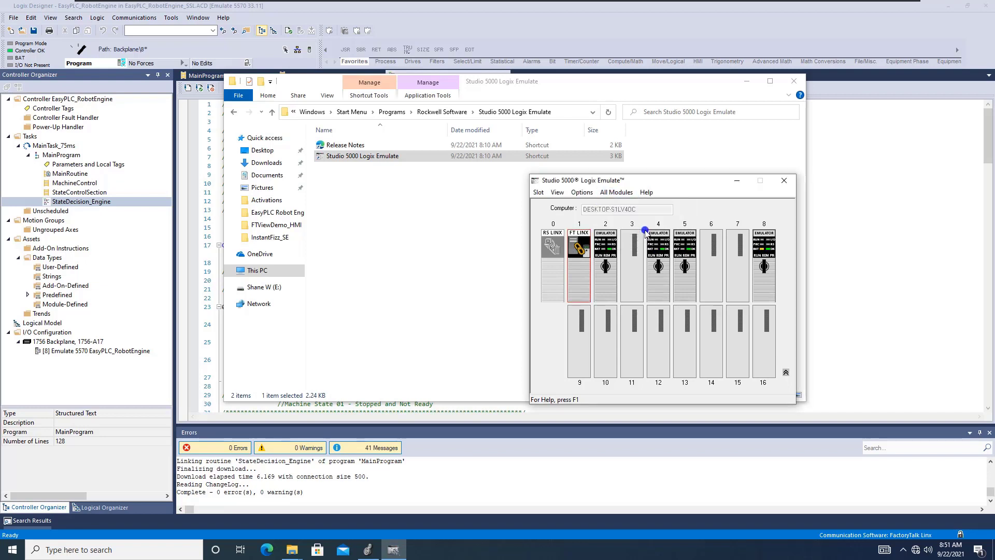
{"action": "left_click", "coordinate": [619, 200]}
{"action": "left_click", "coordinate": [629, 233]}
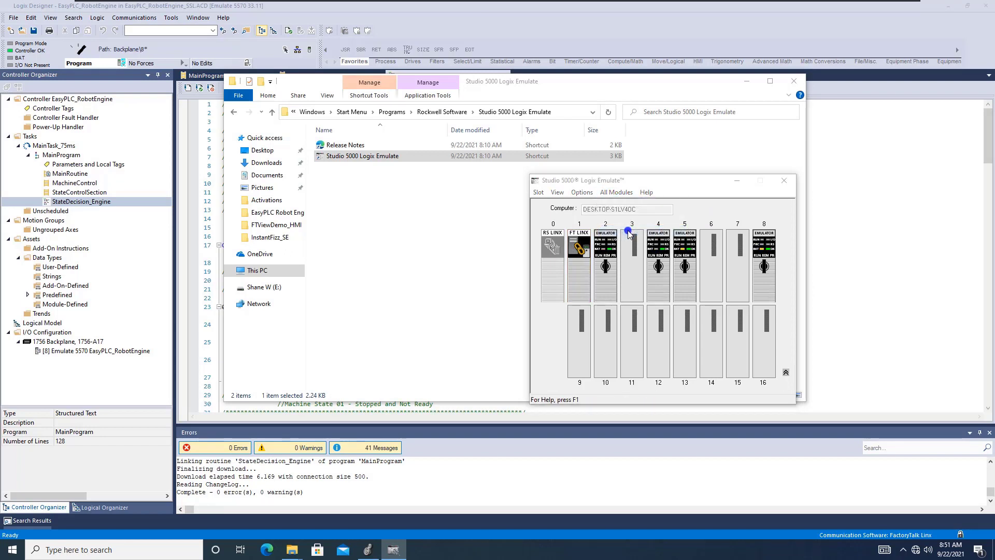
{"action": "left_click", "coordinate": [597, 275]}
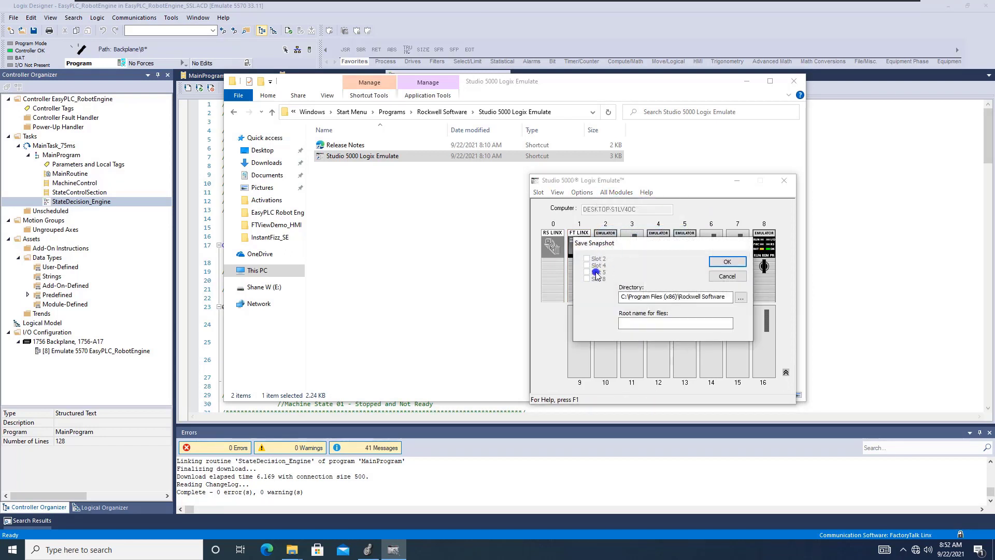
{"action": "left_click", "coordinate": [727, 276]}
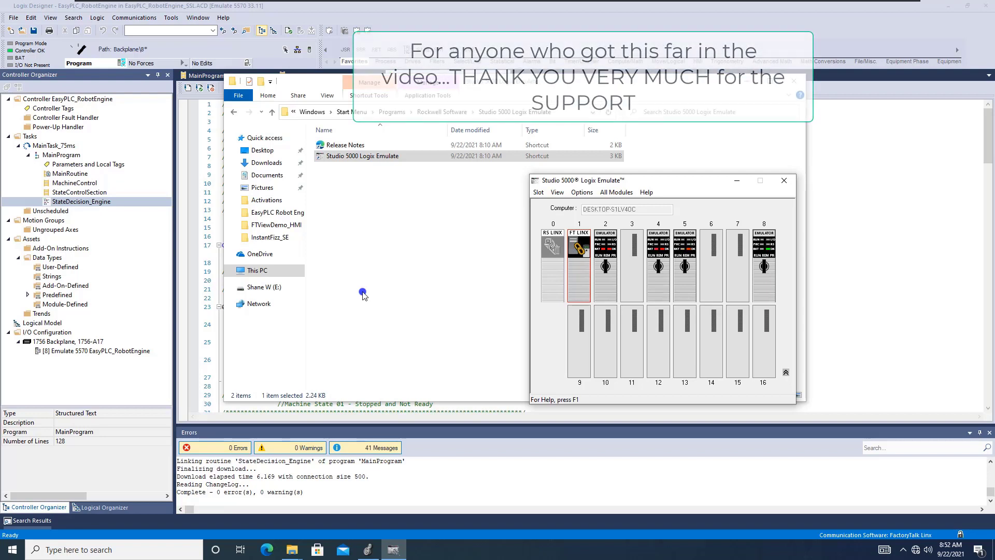
Clear the major faults on the slot 2, 4 and 5 emulators.
{"action": "right_click", "coordinate": [602, 251]}
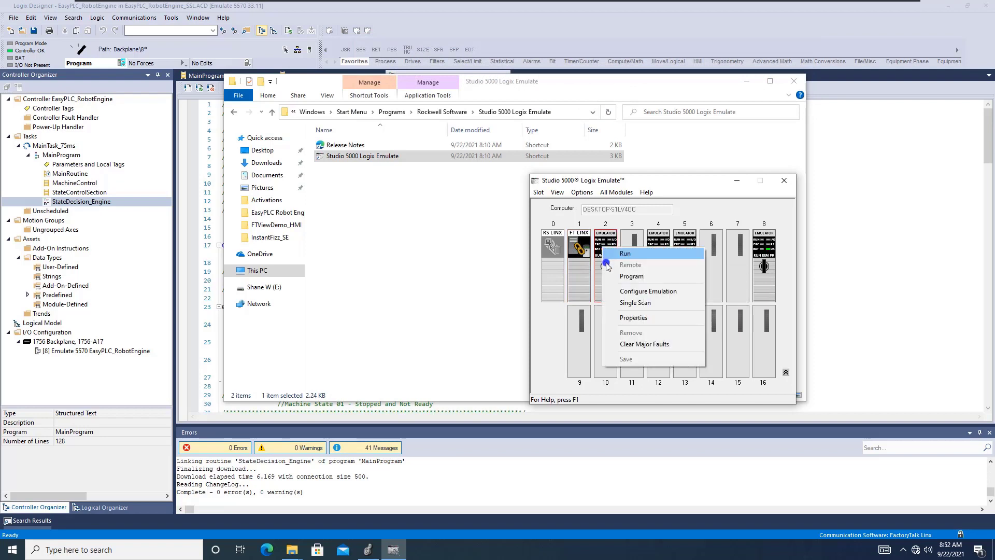
{"action": "left_click", "coordinate": [698, 205]}
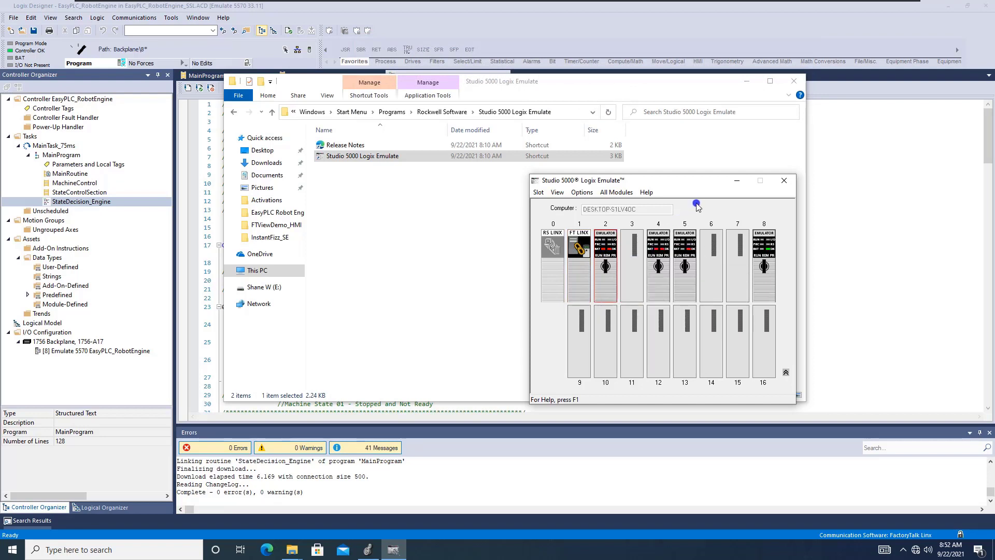
{"action": "right_click", "coordinate": [610, 249]}
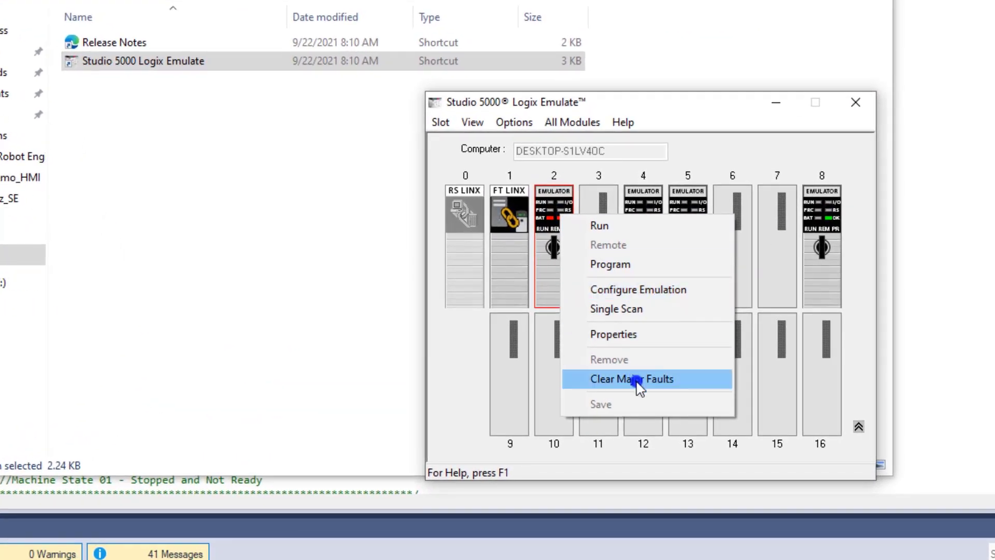
{"action": "left_click", "coordinate": [637, 383]}
{"action": "right_click", "coordinate": [651, 213]}
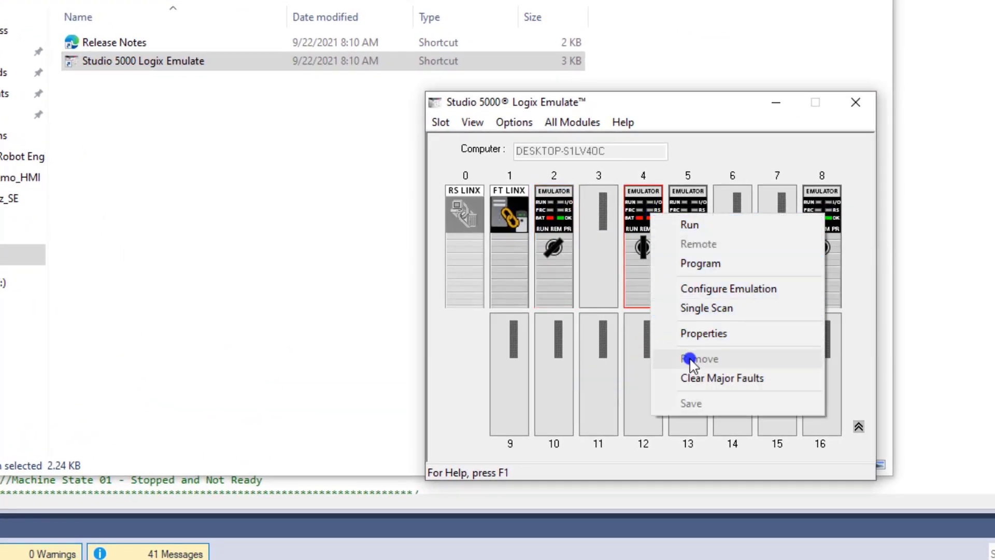
{"action": "left_click", "coordinate": [692, 378]}
{"action": "right_click", "coordinate": [691, 221]}
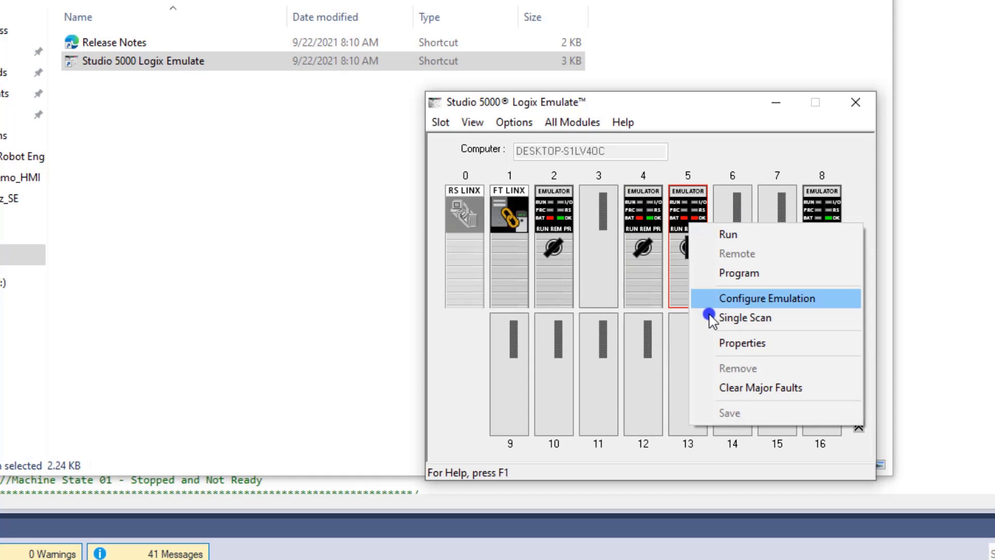
{"action": "left_click", "coordinate": [723, 385]}
Switch the controllers in slots 2, 4, 5 and 8 to Program mode.
{"action": "left_click", "coordinate": [553, 228]}
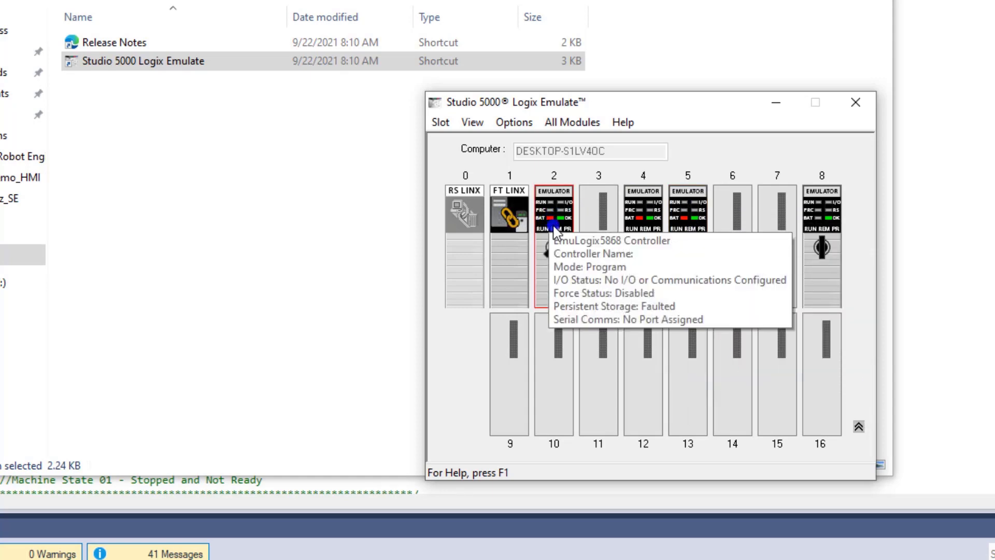
{"action": "right_click", "coordinate": [554, 228]}
{"action": "left_click", "coordinate": [677, 176]}
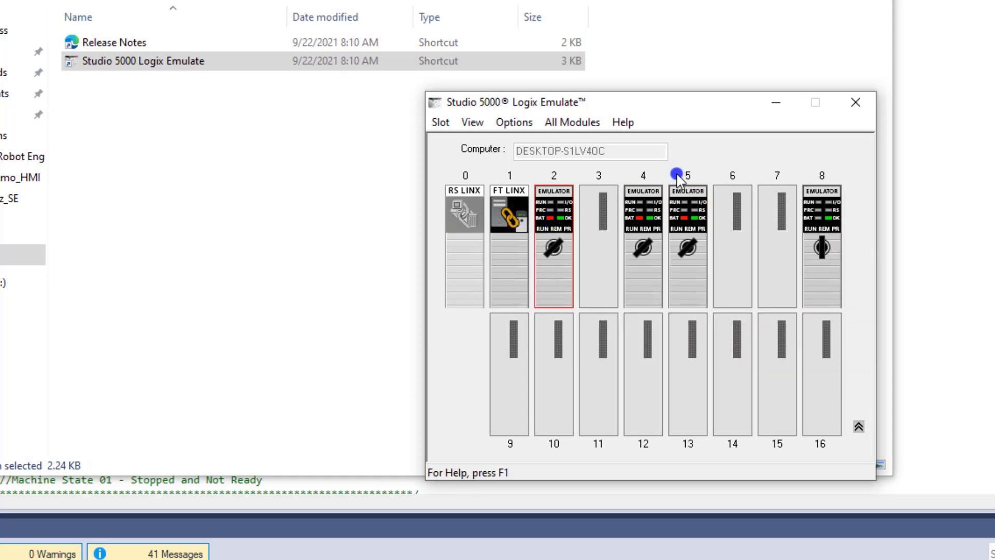
{"action": "left_click", "coordinate": [572, 122]}
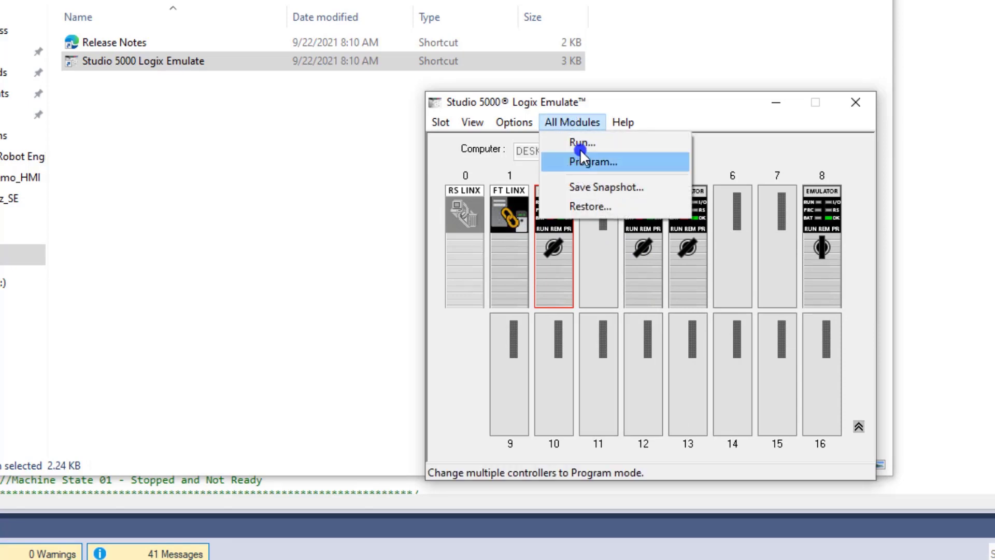
{"action": "left_click", "coordinate": [587, 163]}
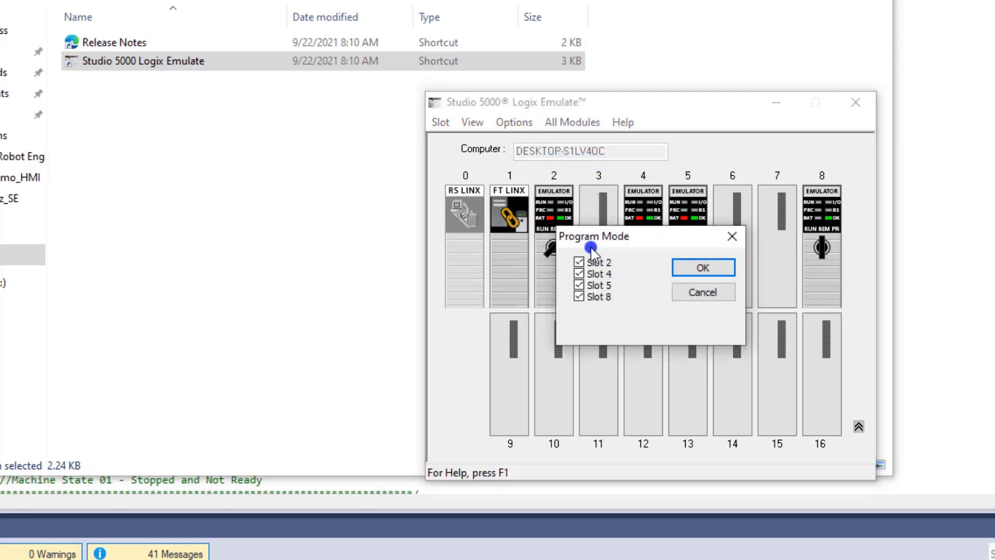
{"action": "key", "text": "Return"}
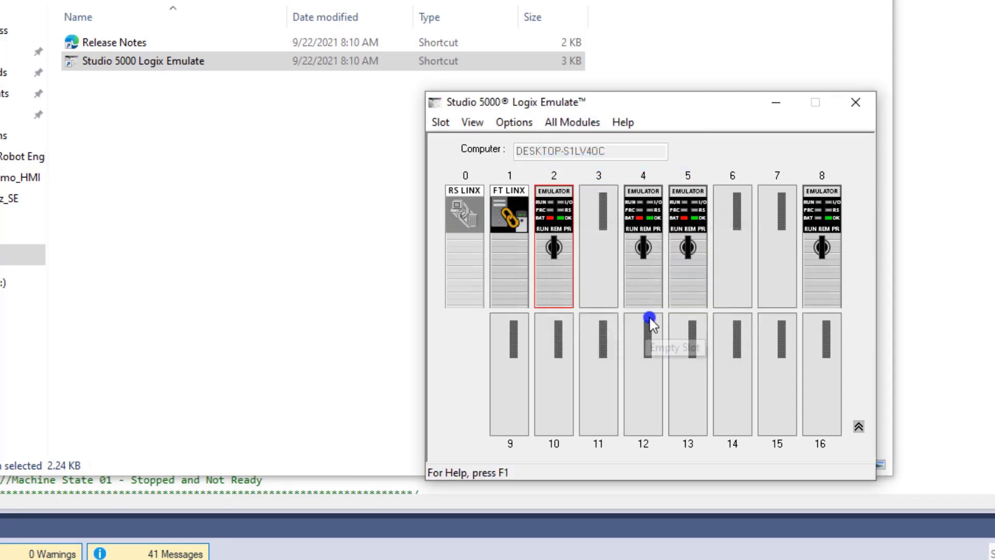
Start saving a snapshot of all modules, then cancel it.
{"action": "left_click", "coordinate": [573, 125]}
{"action": "left_click", "coordinate": [592, 188]}
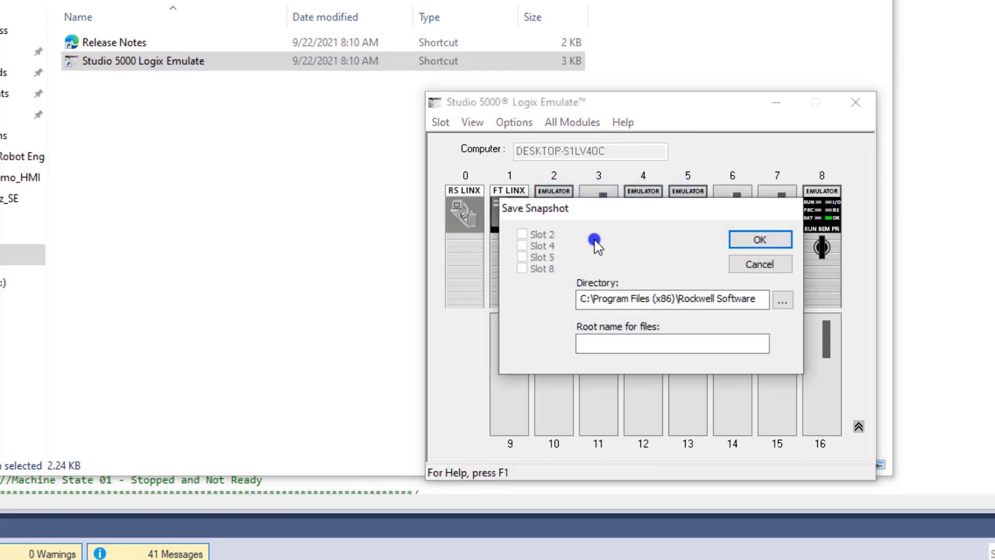
{"action": "left_click", "coordinate": [758, 264]}
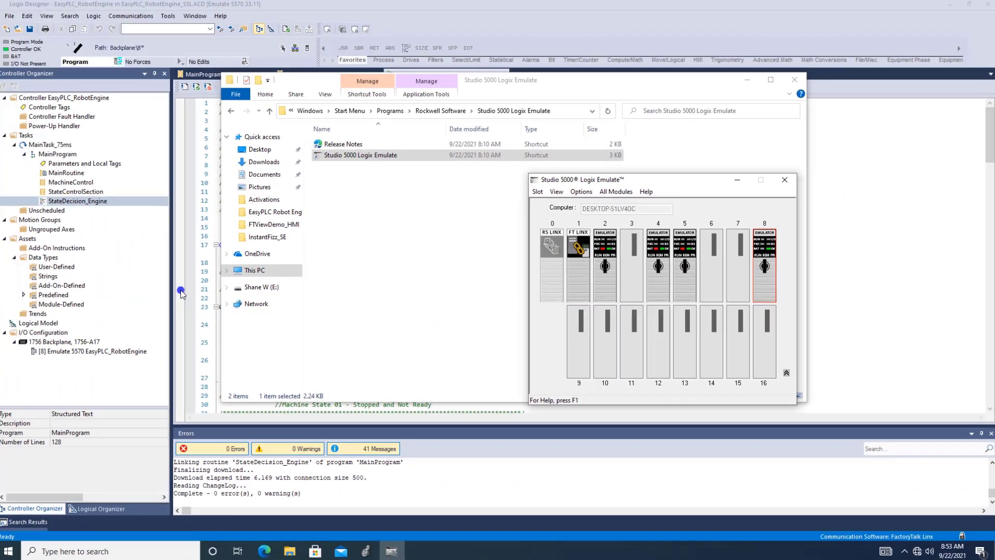
Acknowledge Logix Designer's lost Linx communication warning, then bring the Logix Emulate chassis forward.
{"action": "left_click", "coordinate": [181, 292]}
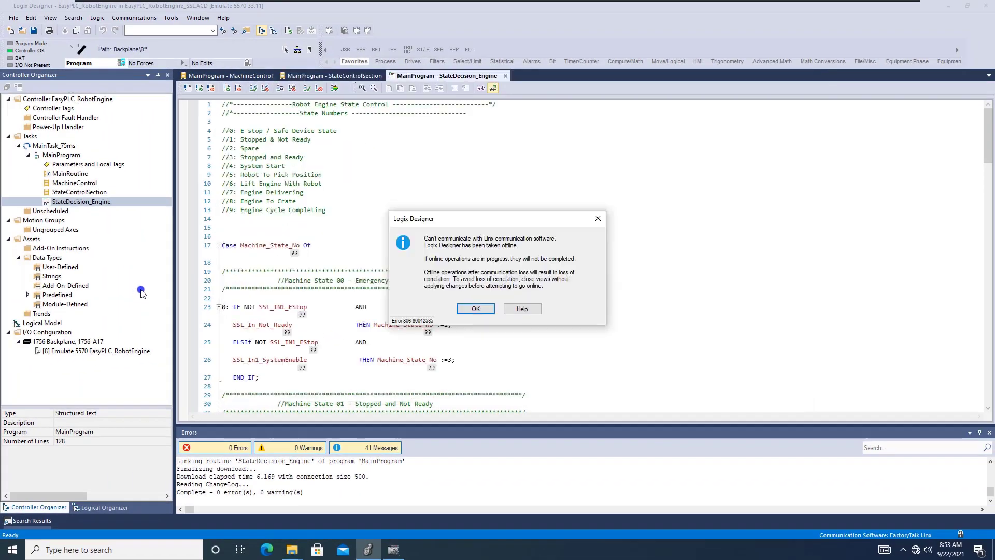
{"action": "left_click", "coordinate": [476, 311]}
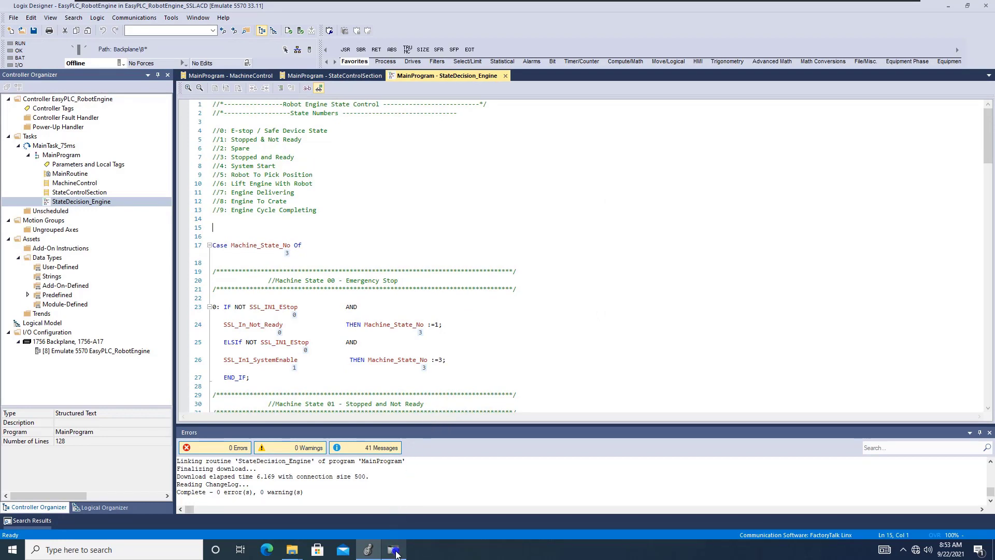
{"action": "left_click", "coordinate": [393, 550]}
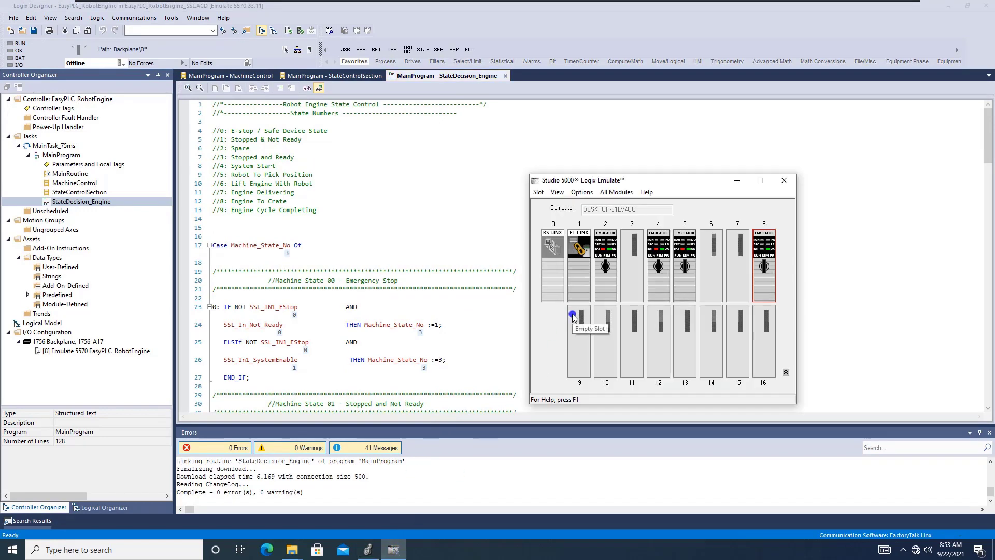